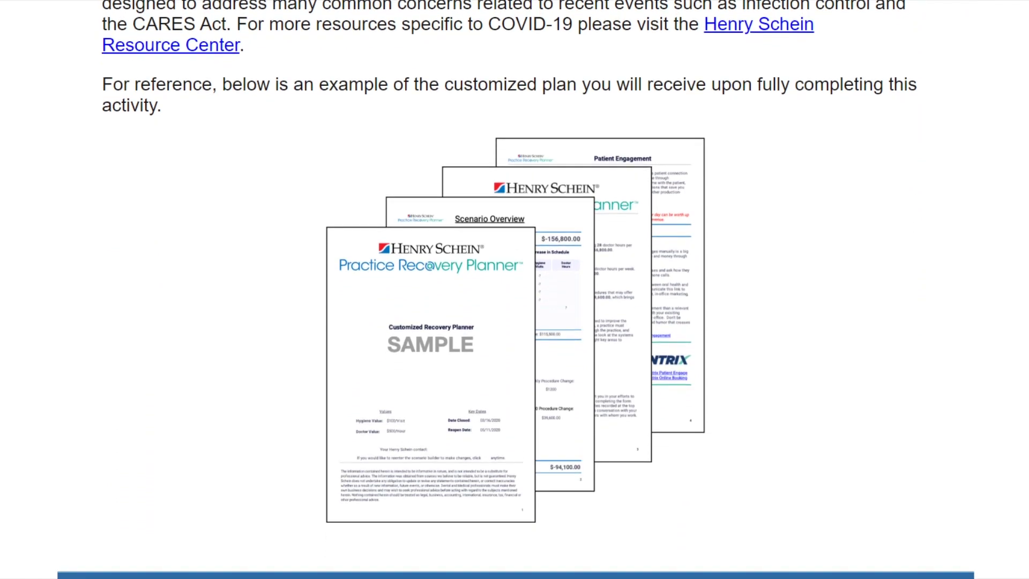
Review the planner's introduction, the sample customized plan and the office closure date section.
{"action": "scroll", "coordinate": [514, 289], "scroll_direction": "down", "scroll_amount": 3}
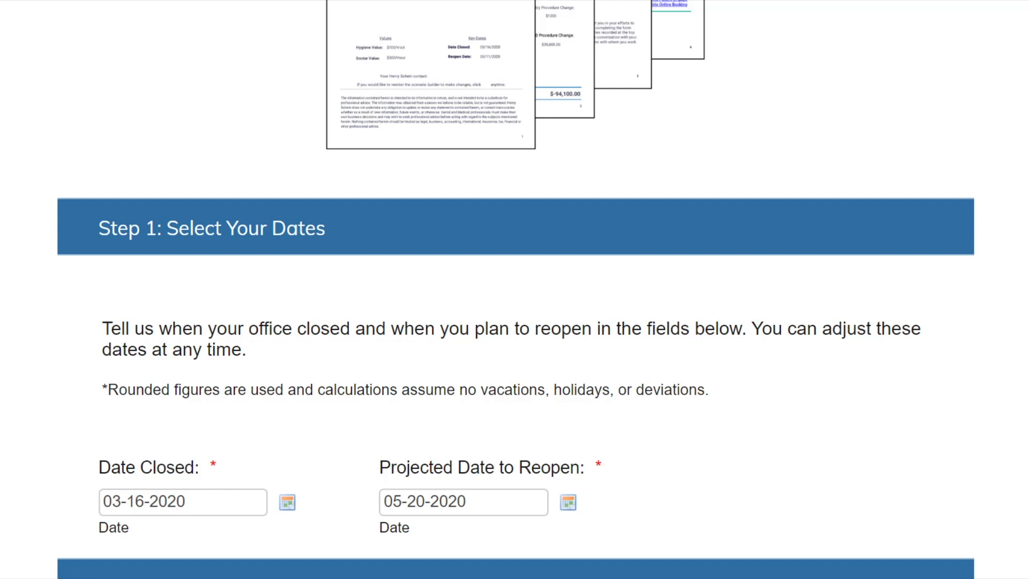
{"action": "scroll", "coordinate": [515, 290], "scroll_direction": "up", "scroll_amount": 5}
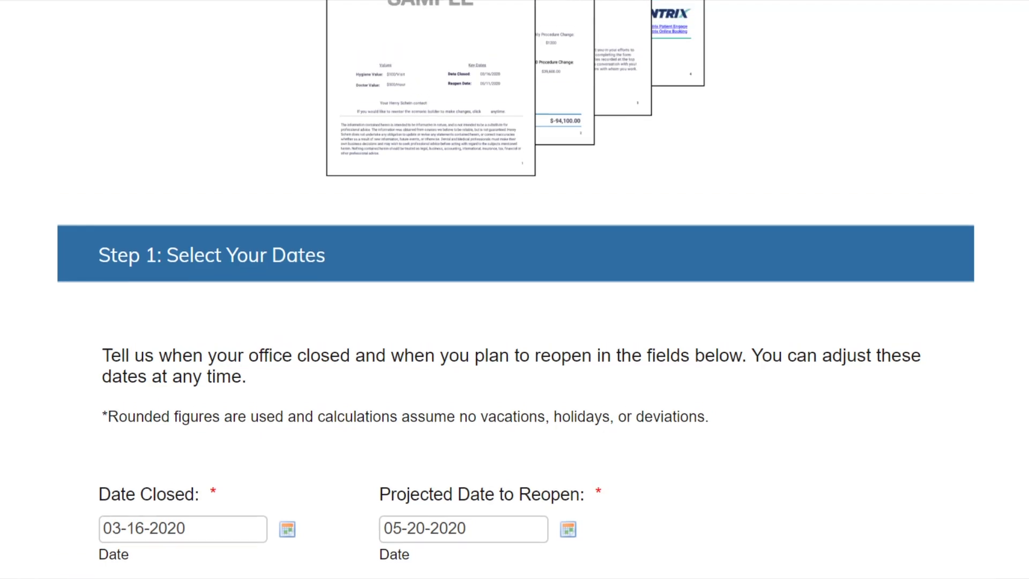
{"action": "scroll", "coordinate": [515, 290], "scroll_direction": "up", "scroll_amount": 10}
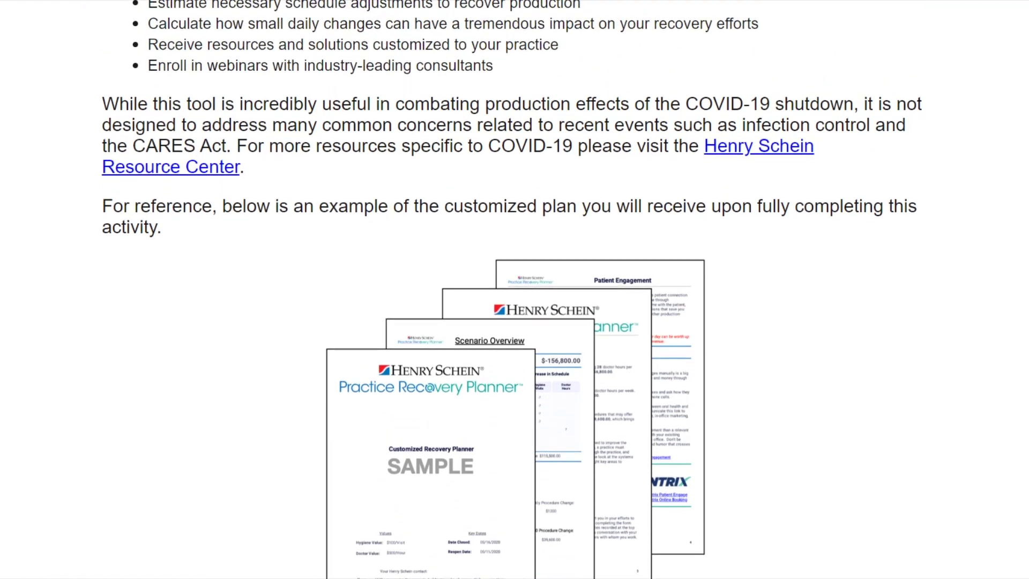
{"action": "scroll", "coordinate": [514, 289], "scroll_direction": "up", "scroll_amount": 5}
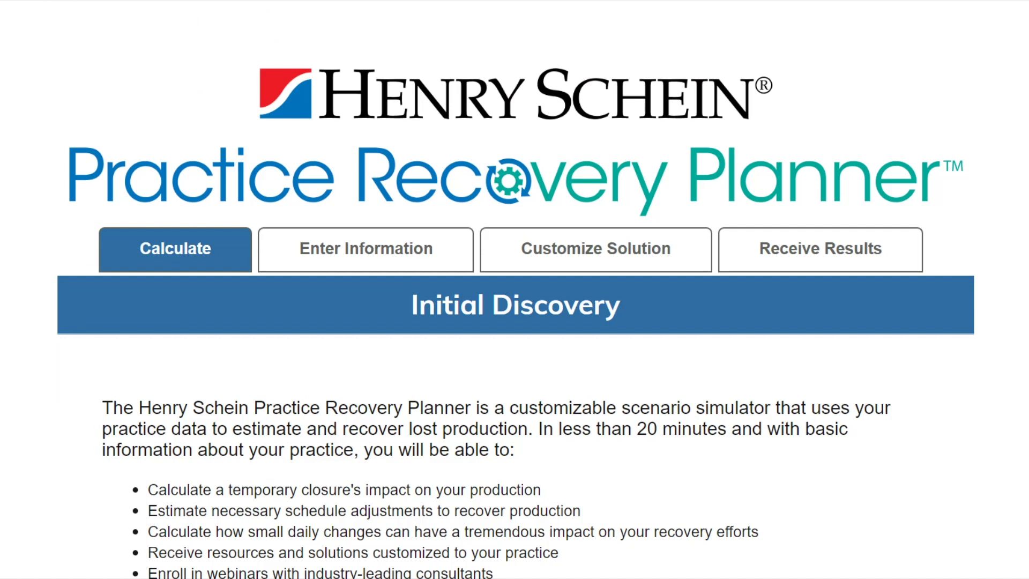
{"action": "scroll", "coordinate": [514, 316], "scroll_direction": "down", "scroll_amount": 4}
{"action": "scroll", "coordinate": [514, 316], "scroll_direction": "down", "scroll_amount": 7}
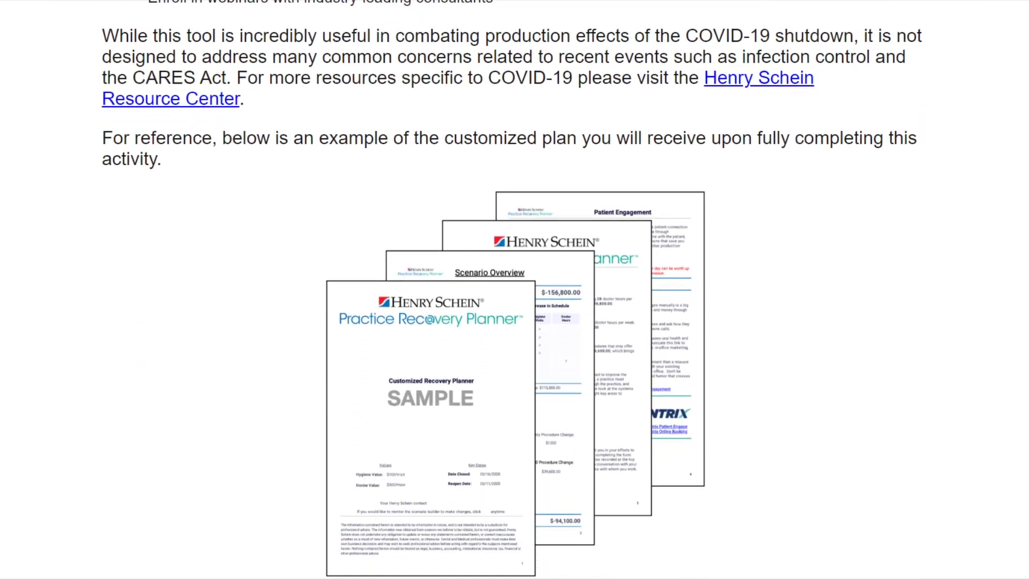
{"action": "scroll", "coordinate": [515, 317], "scroll_direction": "down", "scroll_amount": 6}
{"action": "scroll", "coordinate": [514, 316], "scroll_direction": "down", "scroll_amount": 4}
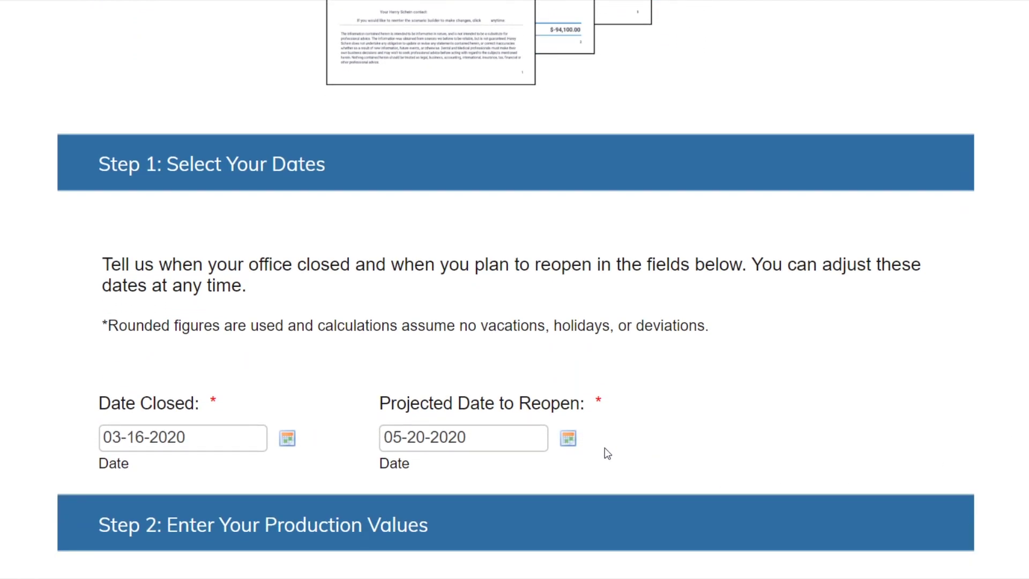
Set the projected date to reopen to 06-01-2020.
{"action": "left_click", "coordinate": [568, 438]}
{"action": "scroll", "coordinate": [903, 455], "scroll_direction": "down", "scroll_amount": 1}
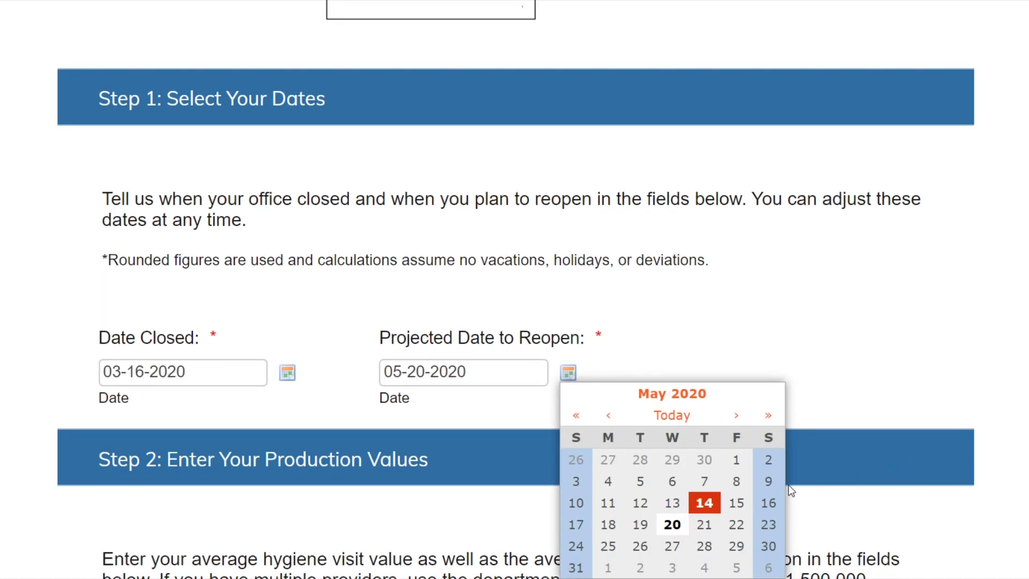
{"action": "left_click", "coordinate": [609, 567]}
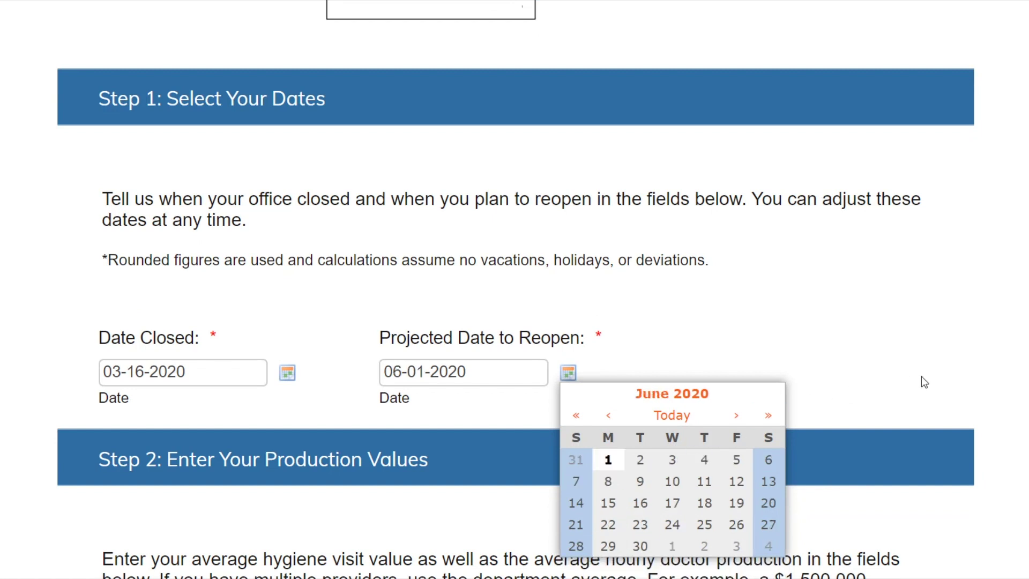
{"action": "left_click", "coordinate": [975, 372]}
Enter 14 hygiene visits for Monday in the Weekly Schedule Worksheet (Before Closing).
{"action": "scroll", "coordinate": [515, 289], "scroll_direction": "down", "scroll_amount": 6}
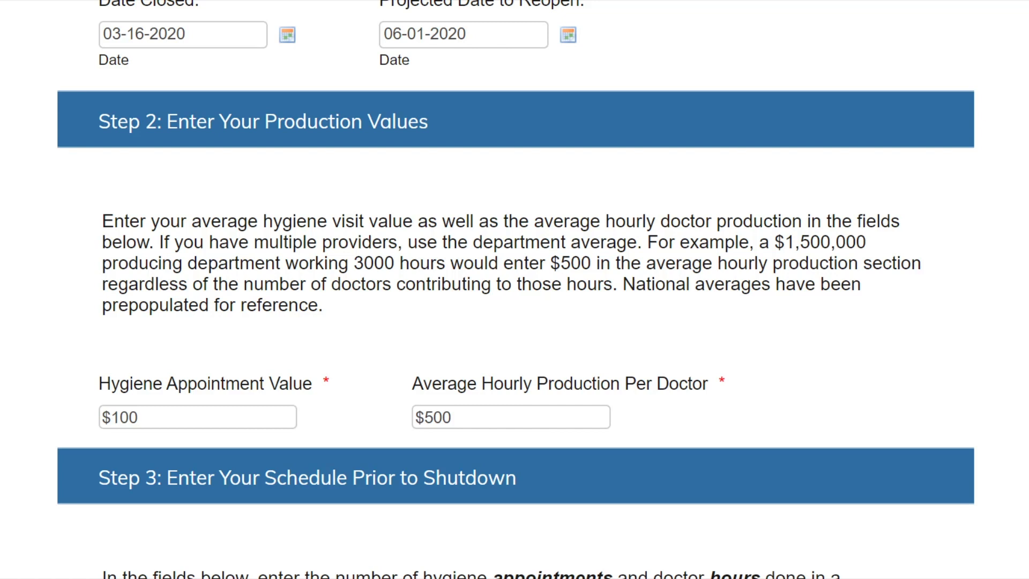
{"action": "scroll", "coordinate": [514, 289], "scroll_direction": "down", "scroll_amount": 6}
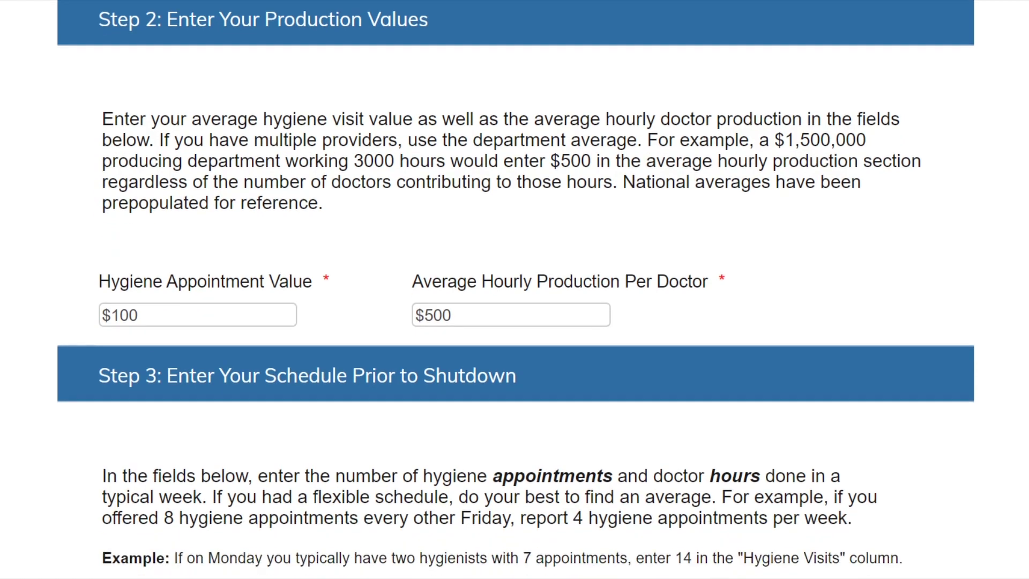
{"action": "scroll", "coordinate": [514, 289], "scroll_direction": "down", "scroll_amount": 5}
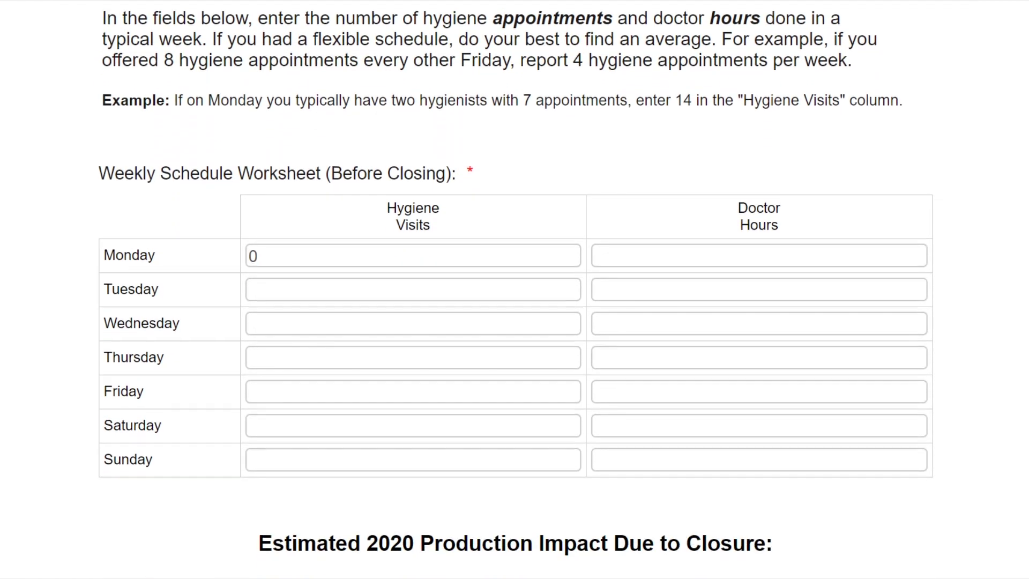
{"action": "scroll", "coordinate": [515, 289], "scroll_direction": "down", "scroll_amount": 1}
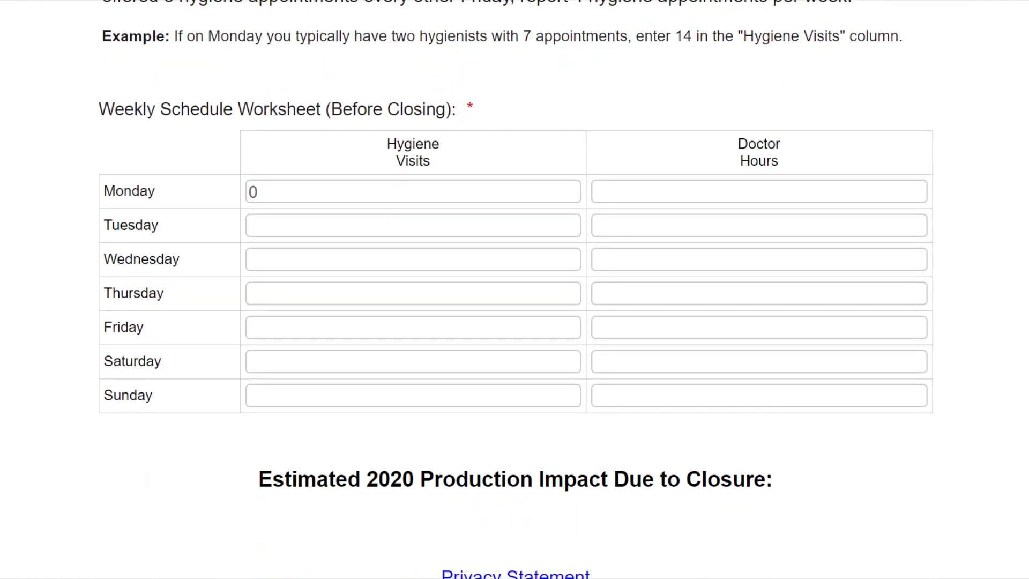
{"action": "scroll", "coordinate": [514, 289], "scroll_direction": "down", "scroll_amount": 1}
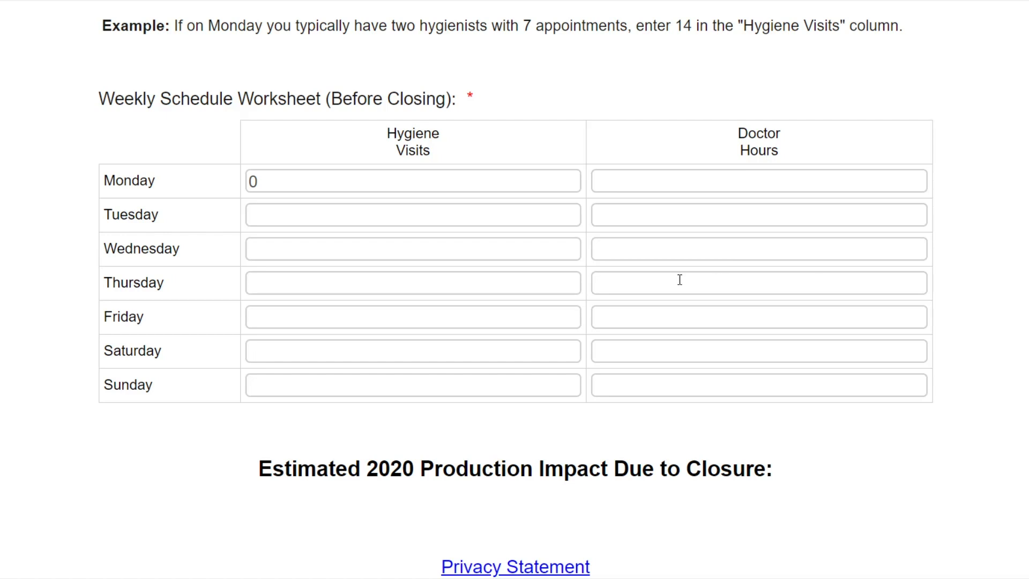
{"action": "left_click_drag", "start_coordinate": [280, 182], "coordinate": [239, 178]}
{"action": "type", "text": "14"}
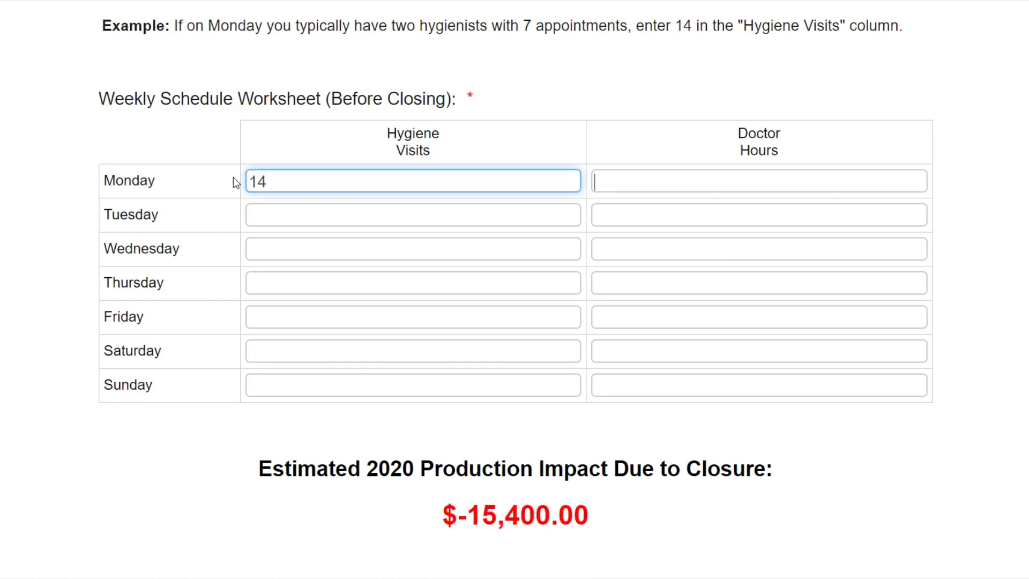
{"action": "key", "text": "Tab"}
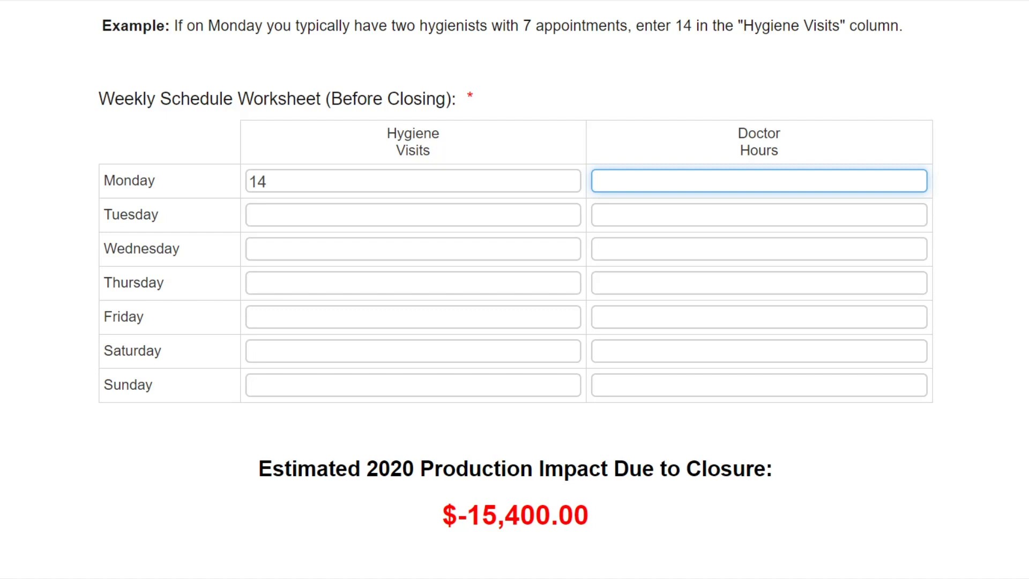
{"action": "left_click", "coordinate": [748, 314]}
{"action": "type", "text": "4"}
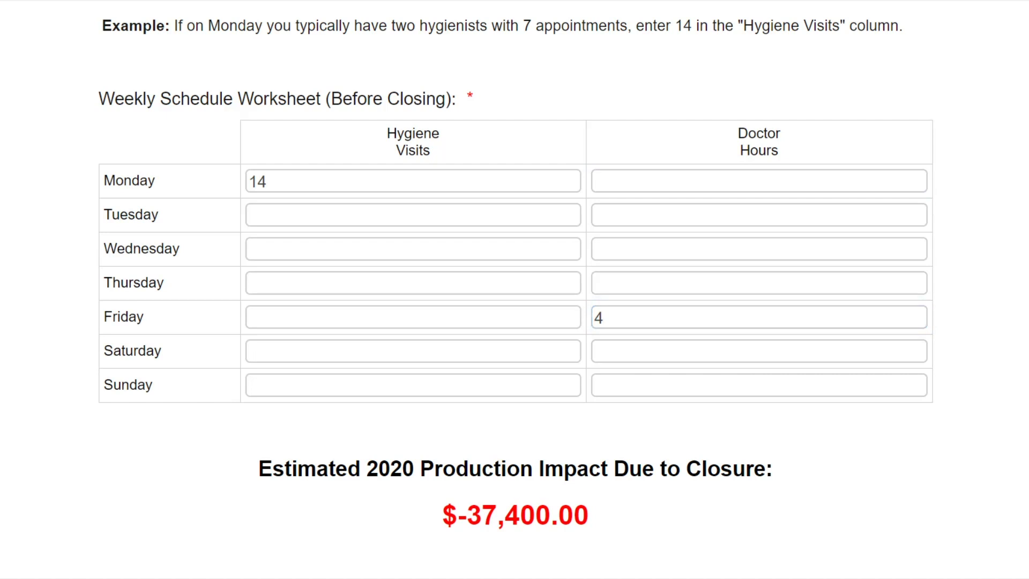
{"action": "left_click_drag", "start_coordinate": [680, 316], "coordinate": [587, 312]}
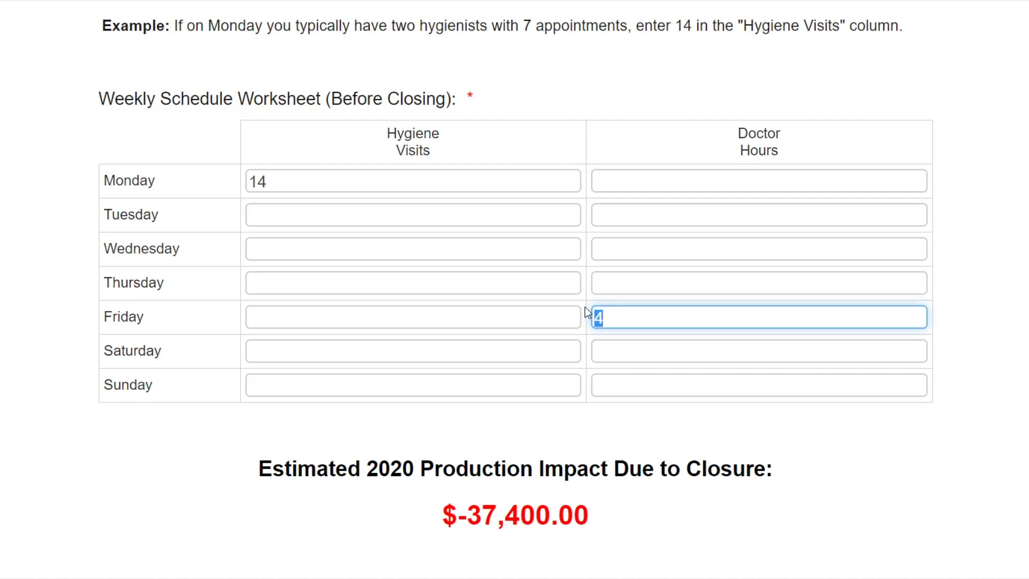
{"action": "key", "text": "BackSpace"}
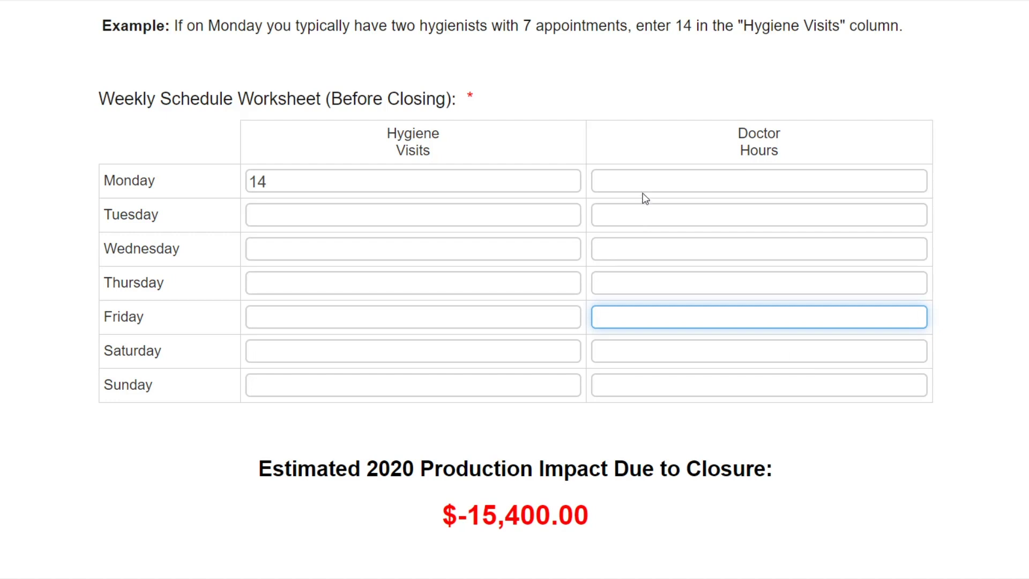
Enter 7 doctor hours for Monday, plus 14 hygiene visits and 7 doctor hours for Tuesday.
{"action": "left_click", "coordinate": [640, 185]}
{"action": "type", "text": "7"}
{"action": "key", "text": "Tab"}
{"action": "type", "text": "14"}
{"action": "key", "text": "Tab"}
{"action": "type", "text": "7"}
{"action": "key", "text": "Tab"}
Enter 14 hygiene visits and 7 doctor hours for both Wednesday and Thursday, and continue to the Enter Information page.
{"action": "type", "text": "14"}
{"action": "key", "text": "Tab"}
{"action": "type", "text": "7"}
{"action": "key", "text": "Tab"}
{"action": "type", "text": "14"}
{"action": "key", "text": "Tab"}
{"action": "type", "text": "7"}
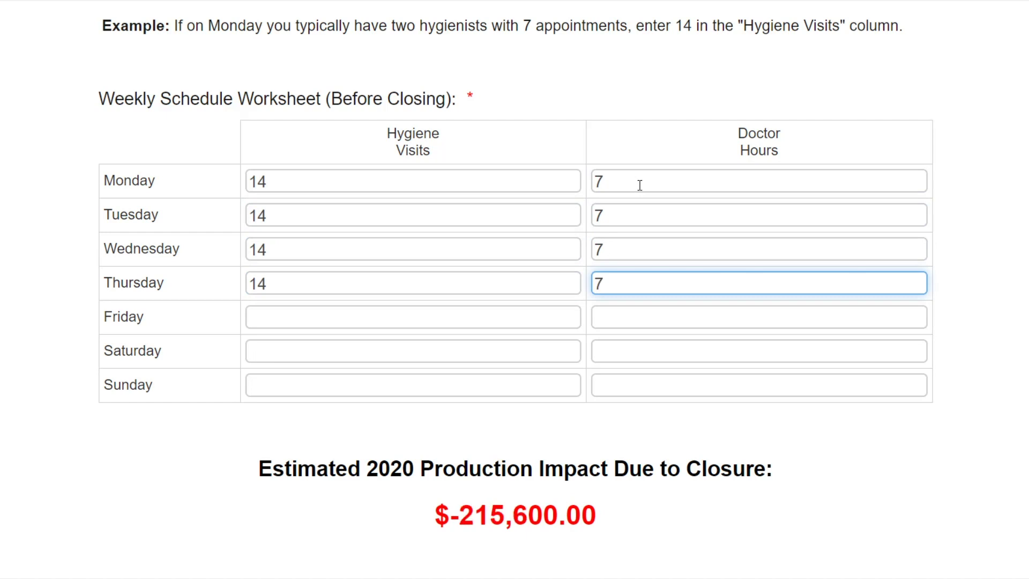
{"action": "left_click", "coordinate": [975, 304]}
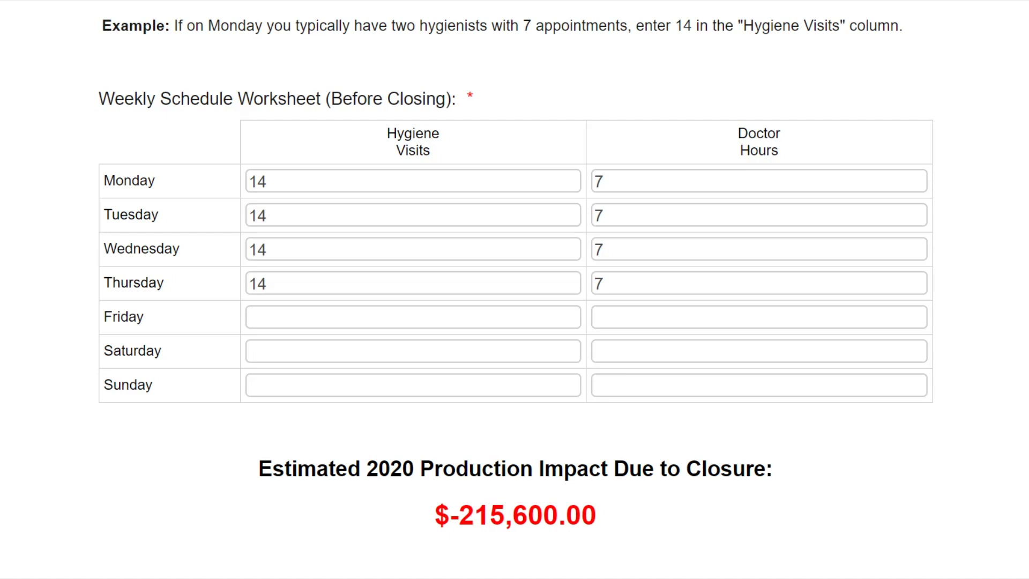
{"action": "scroll", "coordinate": [697, 441], "scroll_direction": "down", "scroll_amount": 4}
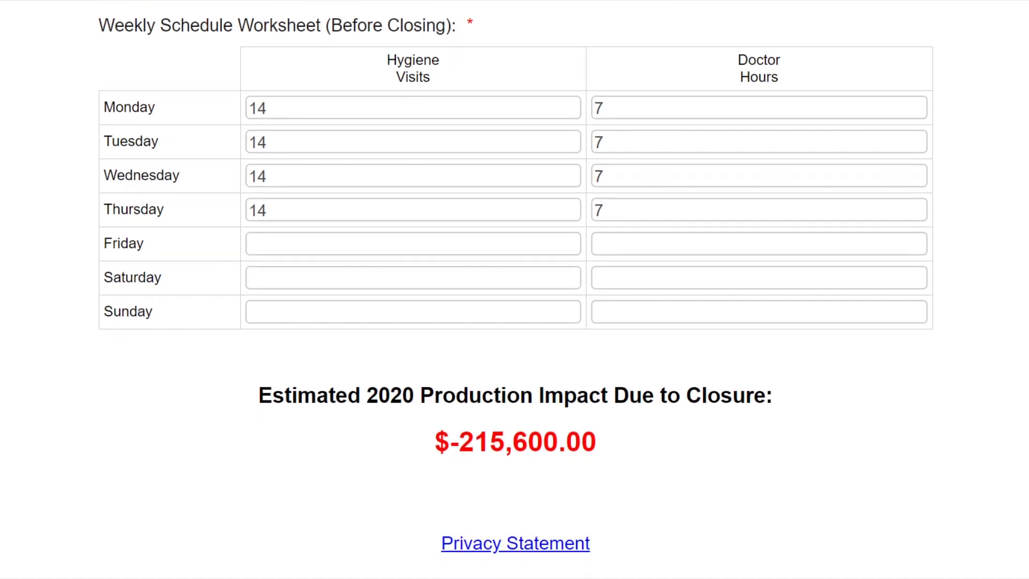
{"action": "left_click", "coordinate": [522, 479]}
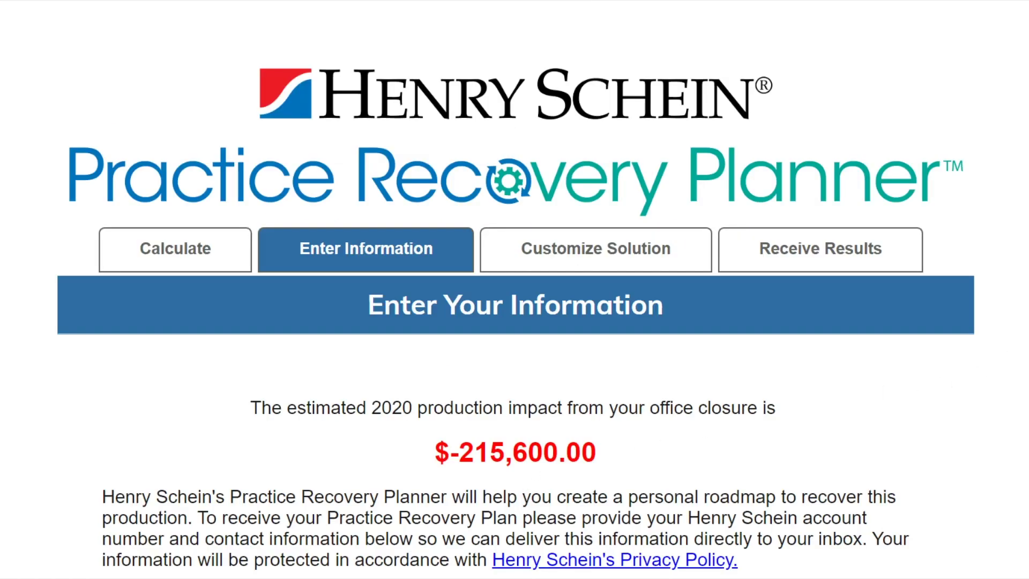
Fill in the practice's customer number in the Account Verification section.
{"action": "scroll", "coordinate": [515, 306], "scroll_direction": "down", "scroll_amount": 1}
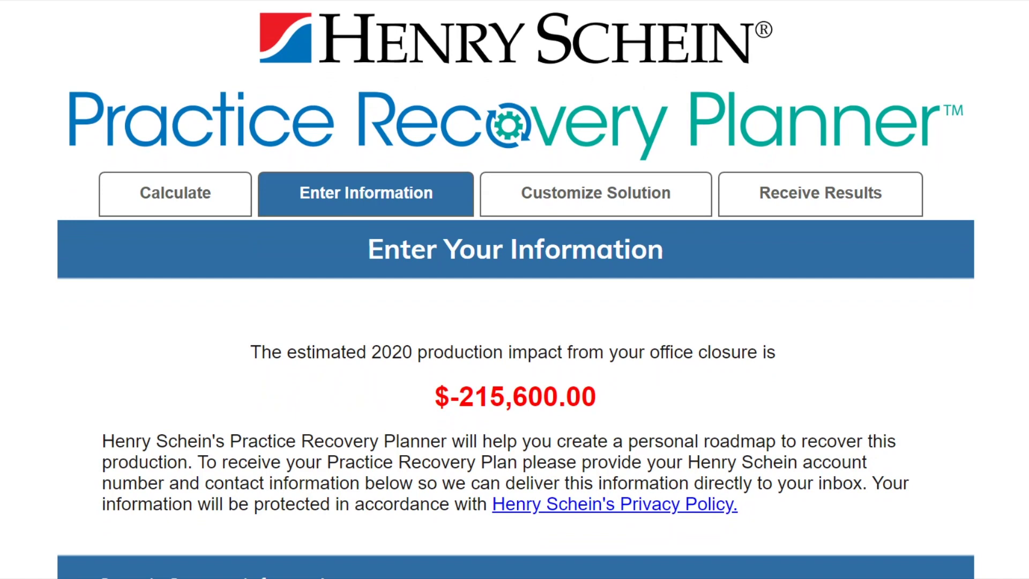
{"action": "scroll", "coordinate": [515, 290], "scroll_direction": "down", "scroll_amount": 5}
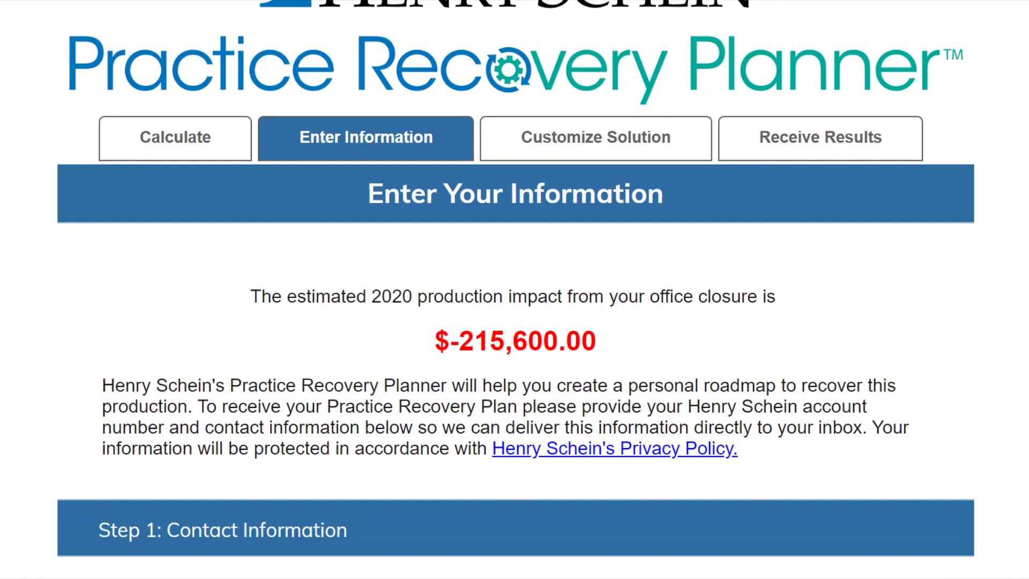
{"action": "scroll", "coordinate": [514, 289], "scroll_direction": "down", "scroll_amount": 2}
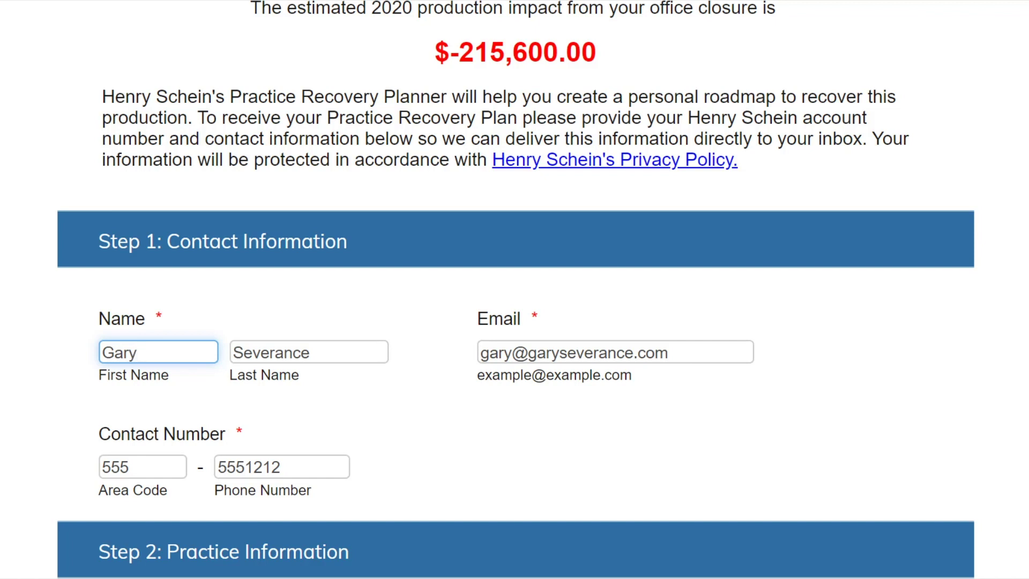
{"action": "scroll", "coordinate": [515, 290], "scroll_direction": "down", "scroll_amount": 7}
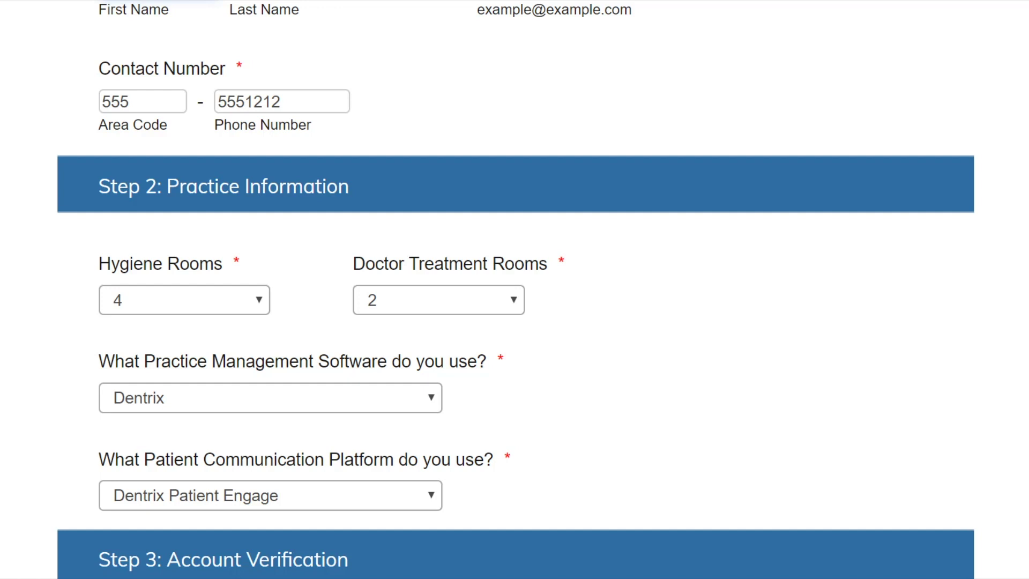
{"action": "scroll", "coordinate": [514, 290], "scroll_direction": "down", "scroll_amount": 6}
{"action": "scroll", "coordinate": [515, 290], "scroll_direction": "down", "scroll_amount": 4}
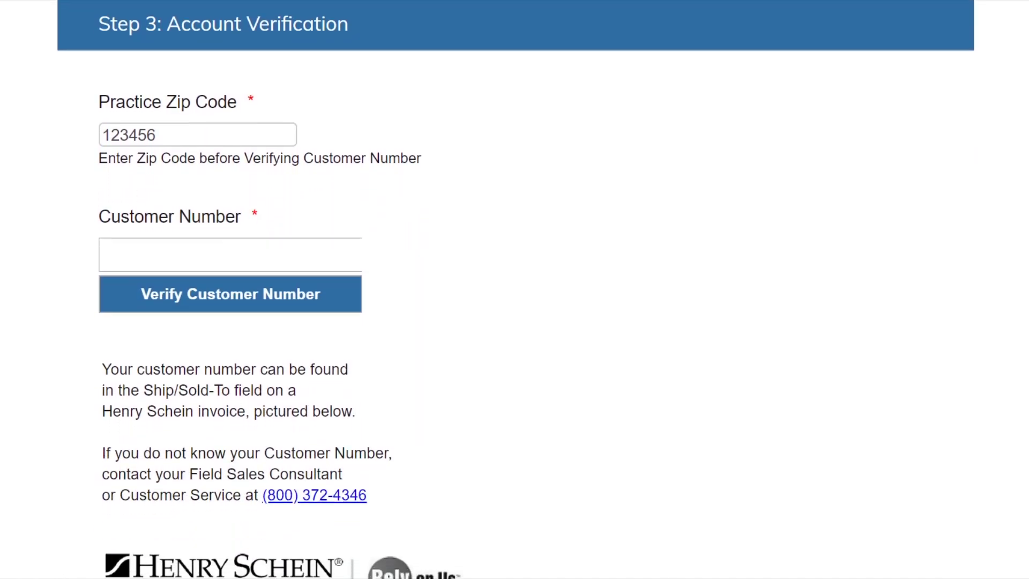
{"action": "left_click", "coordinate": [196, 252]}
{"action": "type", "text": "123456"}
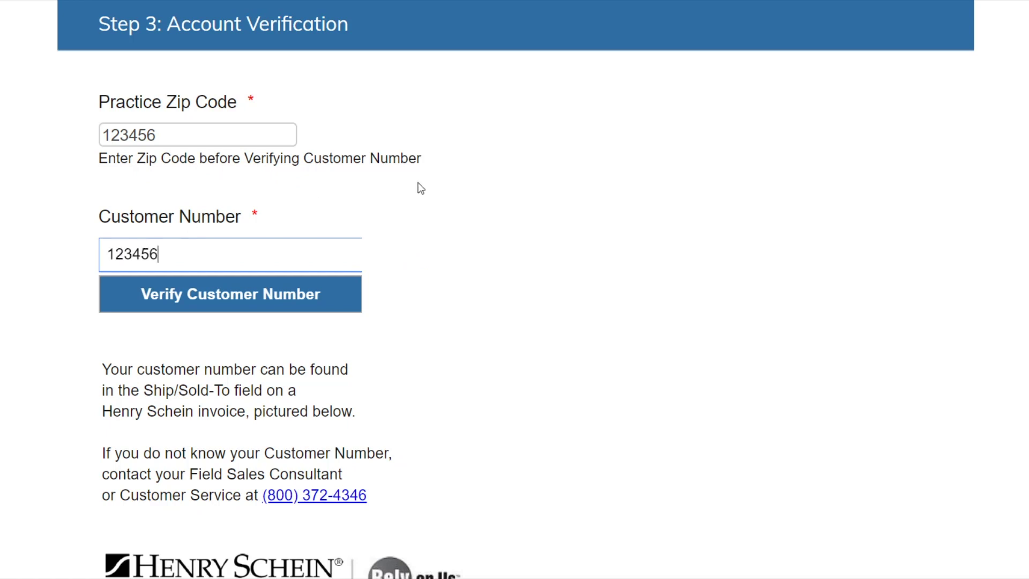
{"action": "key", "text": "Tab"}
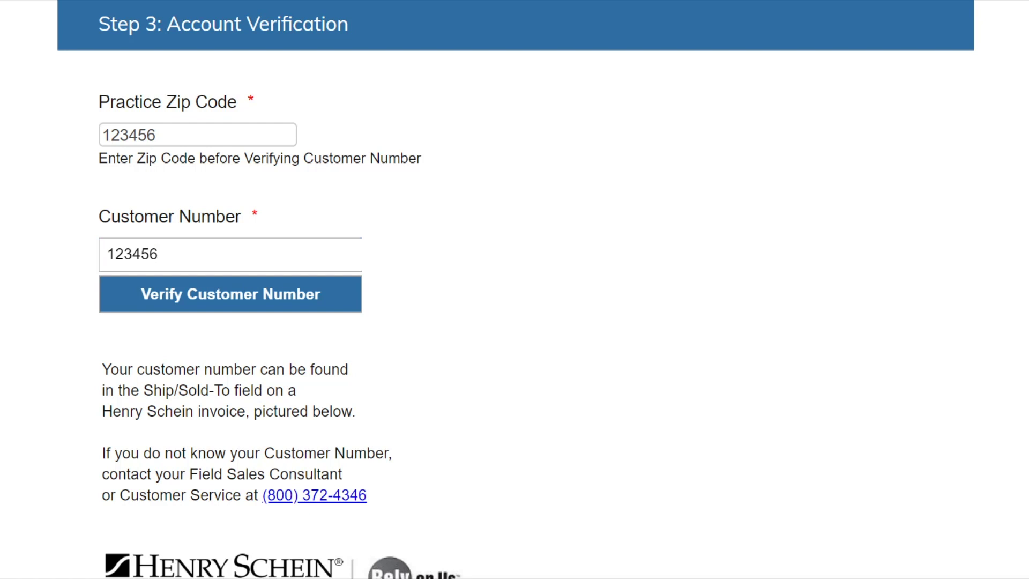
Check where the sample invoice shows the customer number, and verify the entered customer number.
{"action": "scroll", "coordinate": [515, 289], "scroll_direction": "down", "scroll_amount": 5}
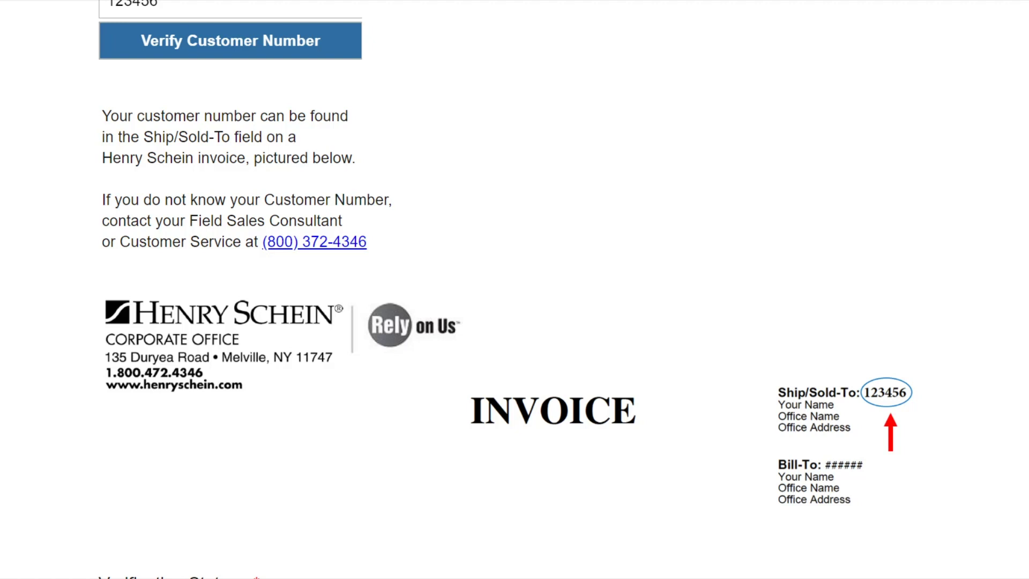
{"action": "scroll", "coordinate": [514, 289], "scroll_direction": "up", "scroll_amount": 5}
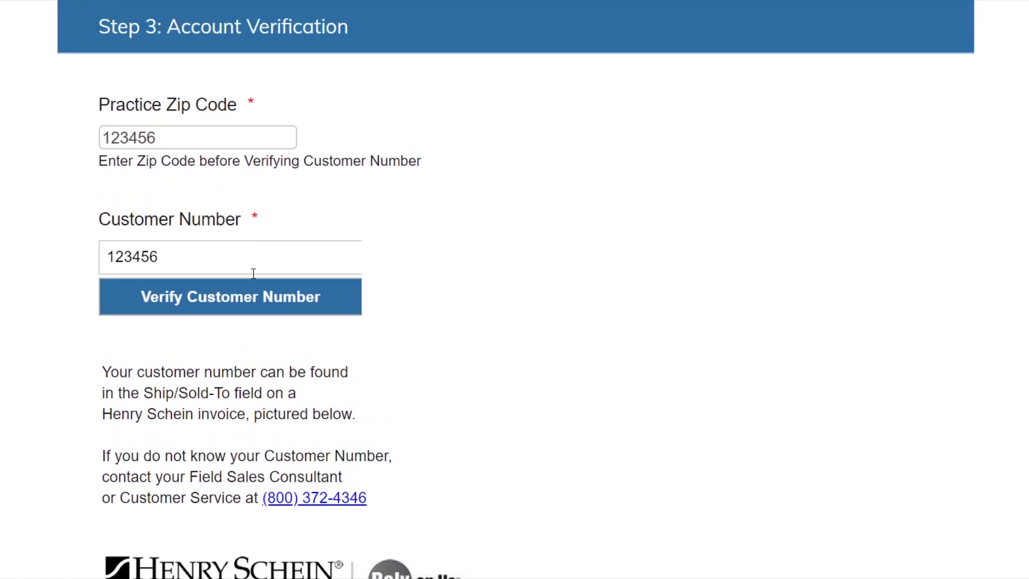
{"action": "left_click", "coordinate": [241, 296]}
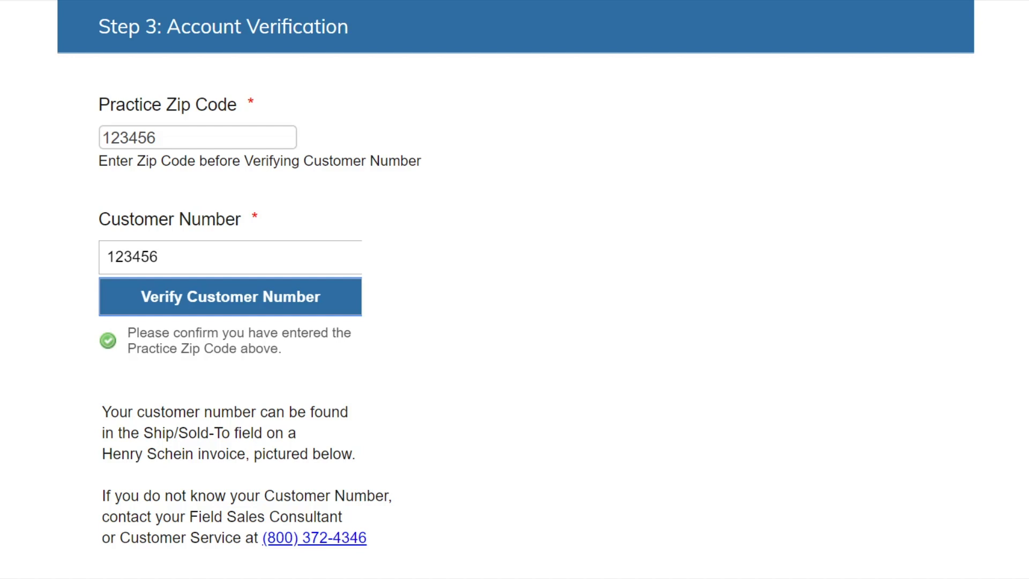
Check the verification status and continue to the Customize Solution page.
{"action": "scroll", "coordinate": [514, 289], "scroll_direction": "down", "scroll_amount": 9}
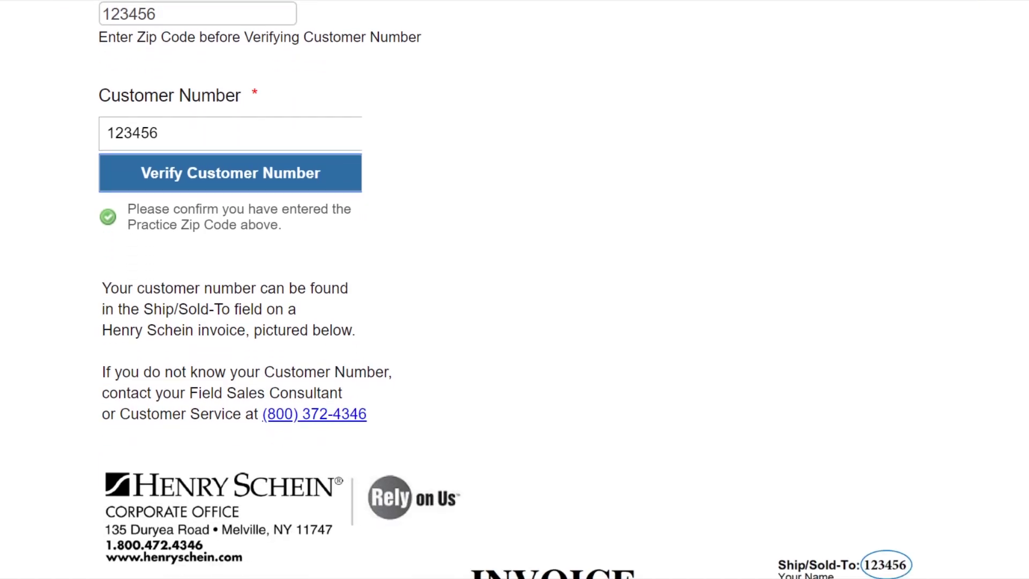
{"action": "scroll", "coordinate": [514, 289], "scroll_direction": "down", "scroll_amount": 4}
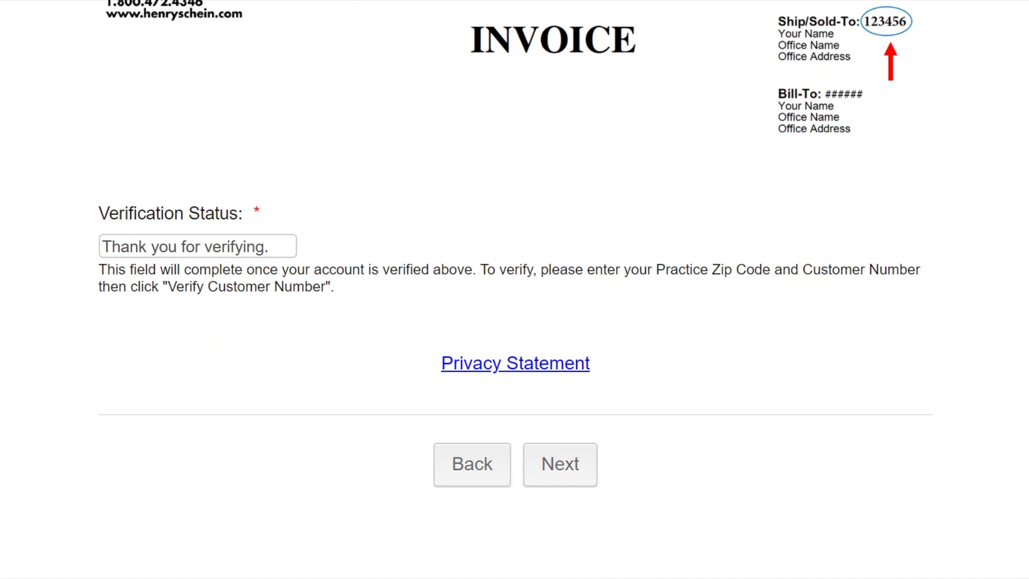
{"action": "left_click", "coordinate": [554, 475]}
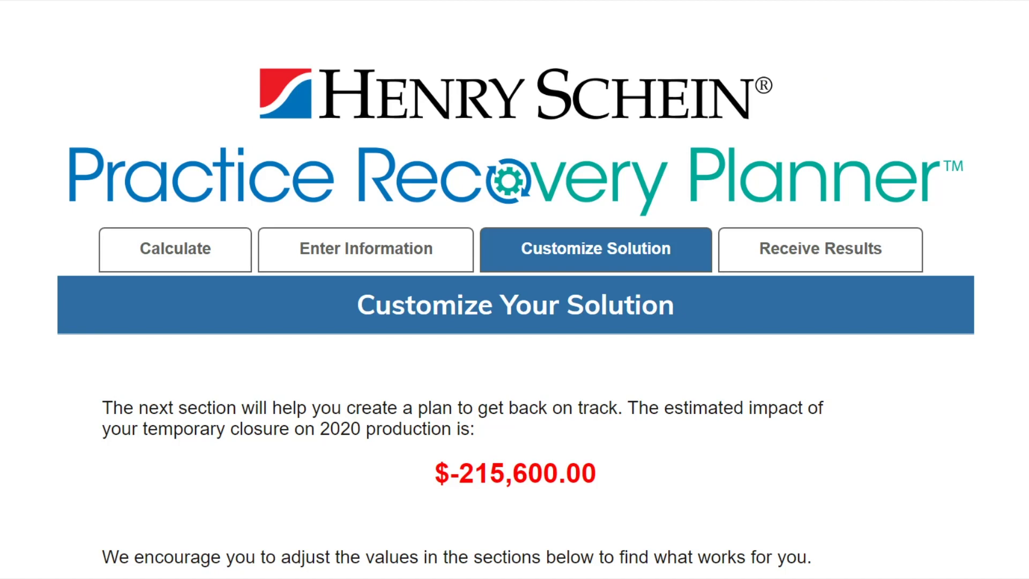
Review the three parts of the Customize Your Solution page: Schedule Adjustments, Procedure Adjustments and Recovery Solutions.
{"action": "scroll", "coordinate": [515, 289], "scroll_direction": "down", "scroll_amount": 5}
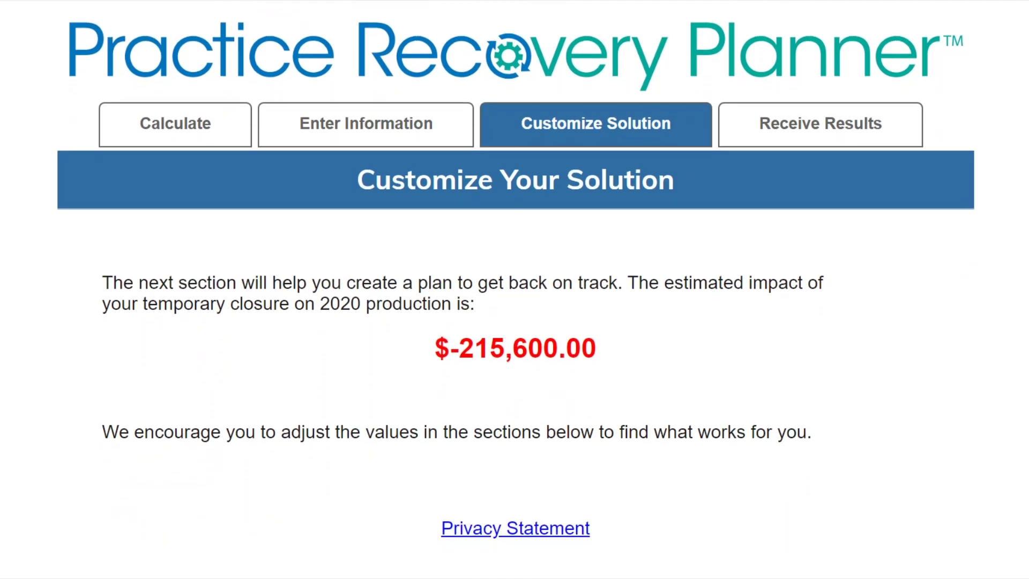
{"action": "scroll", "coordinate": [514, 289], "scroll_direction": "down", "scroll_amount": 5}
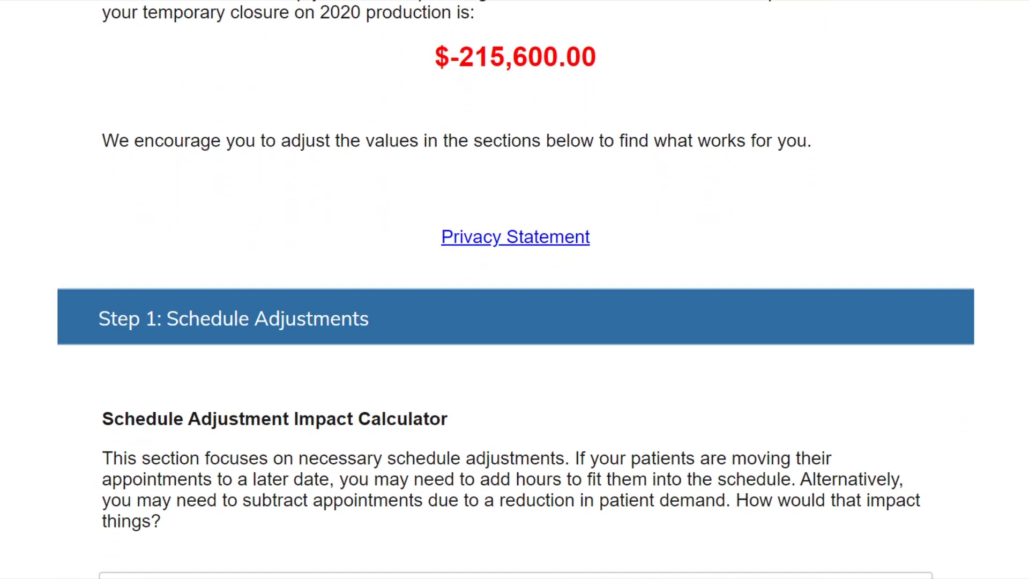
{"action": "scroll", "coordinate": [514, 289], "scroll_direction": "down", "scroll_amount": 6}
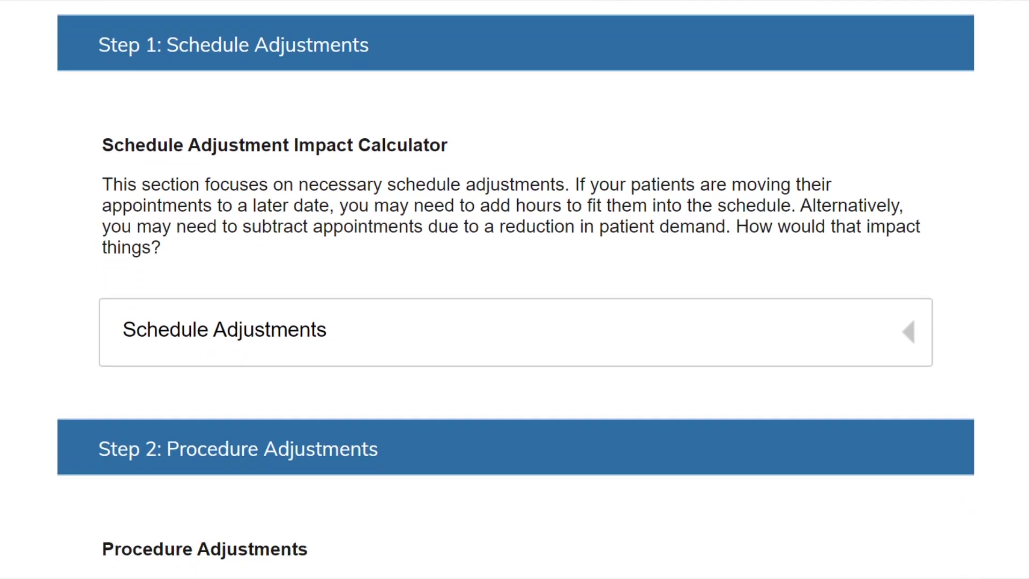
{"action": "scroll", "coordinate": [515, 290], "scroll_direction": "down", "scroll_amount": 6}
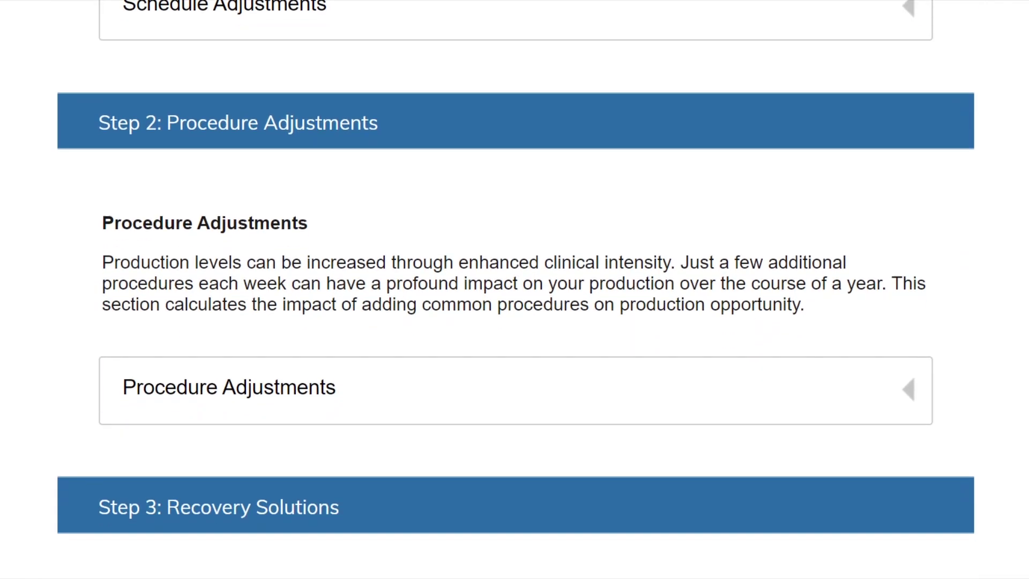
{"action": "scroll", "coordinate": [515, 290], "scroll_direction": "down", "scroll_amount": 4}
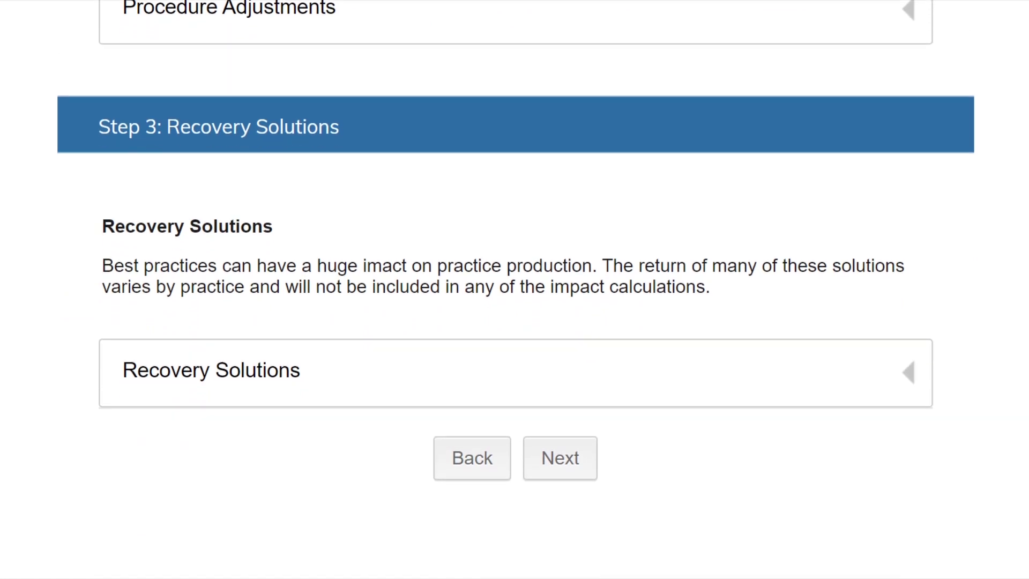
{"action": "scroll", "coordinate": [515, 290], "scroll_direction": "up", "scroll_amount": 5}
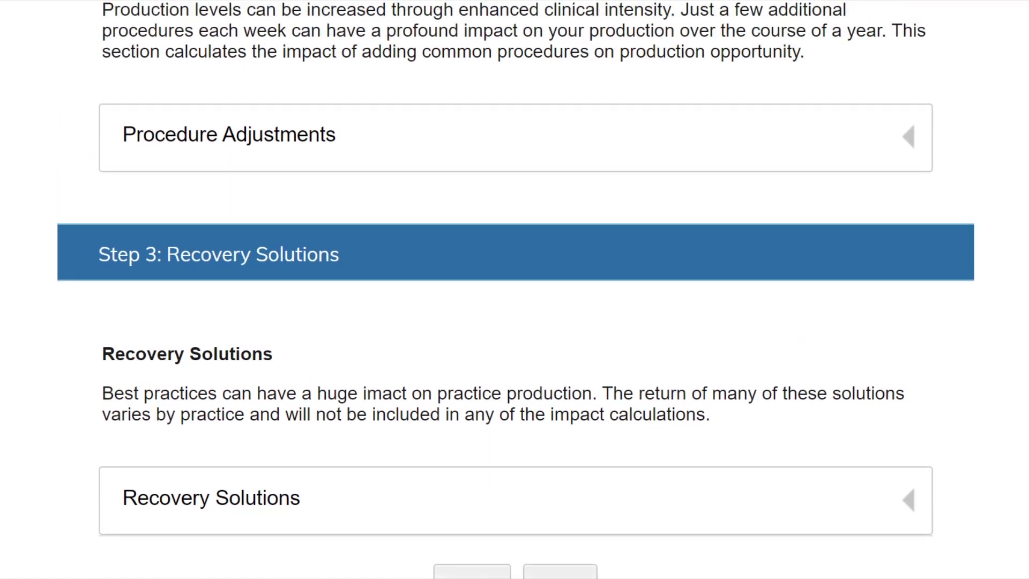
{"action": "scroll", "coordinate": [515, 290], "scroll_direction": "up", "scroll_amount": 6}
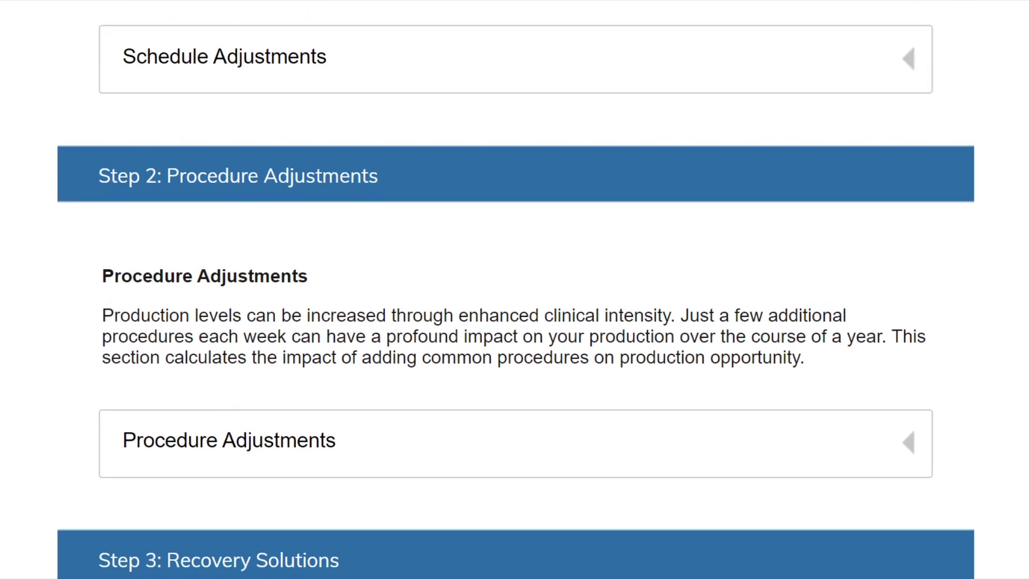
{"action": "scroll", "coordinate": [514, 289], "scroll_direction": "up", "scroll_amount": 4}
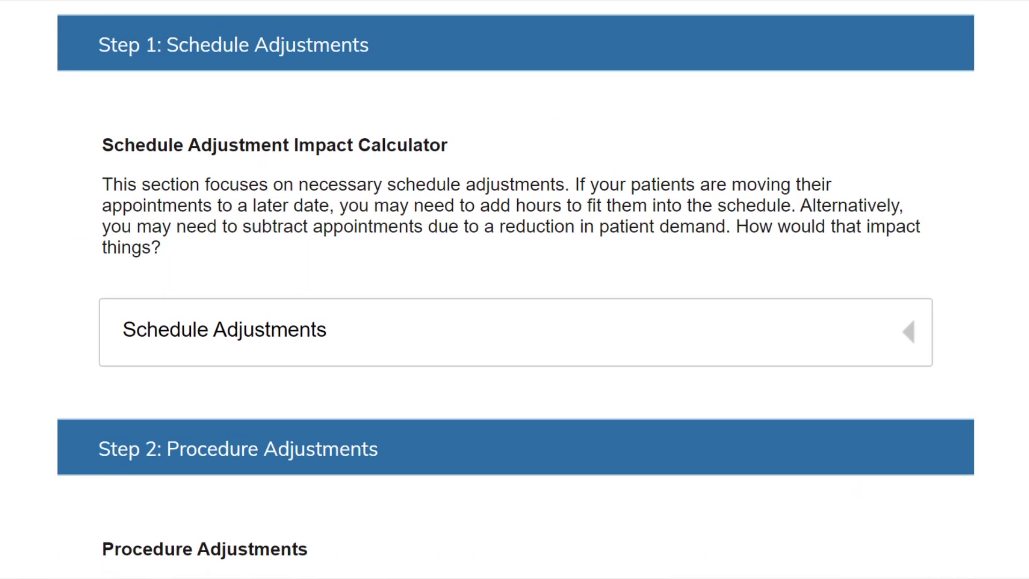
{"action": "scroll", "coordinate": [515, 289], "scroll_direction": "up", "scroll_amount": 3}
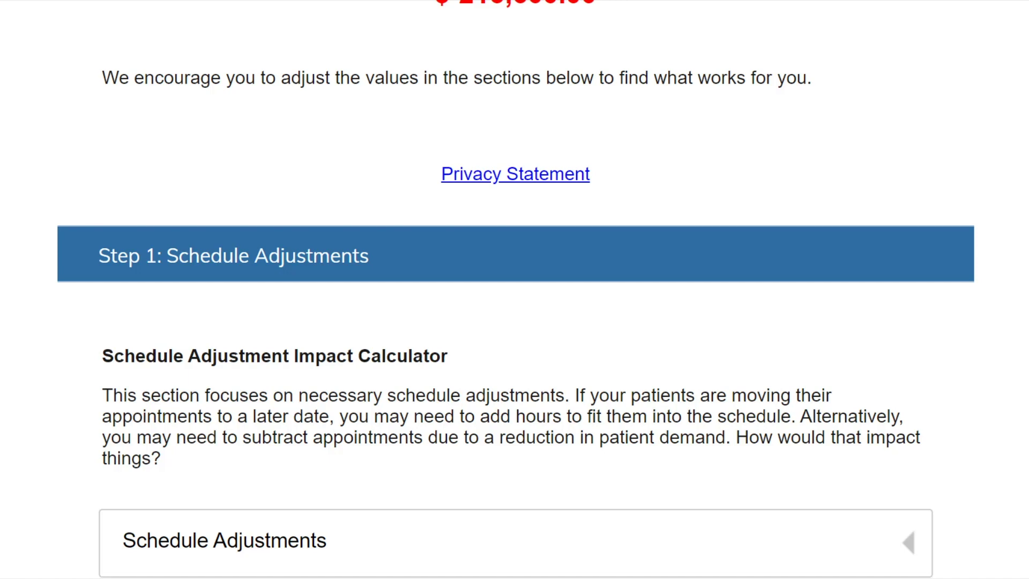
{"action": "scroll", "coordinate": [1005, 370], "scroll_direction": "down", "scroll_amount": 3}
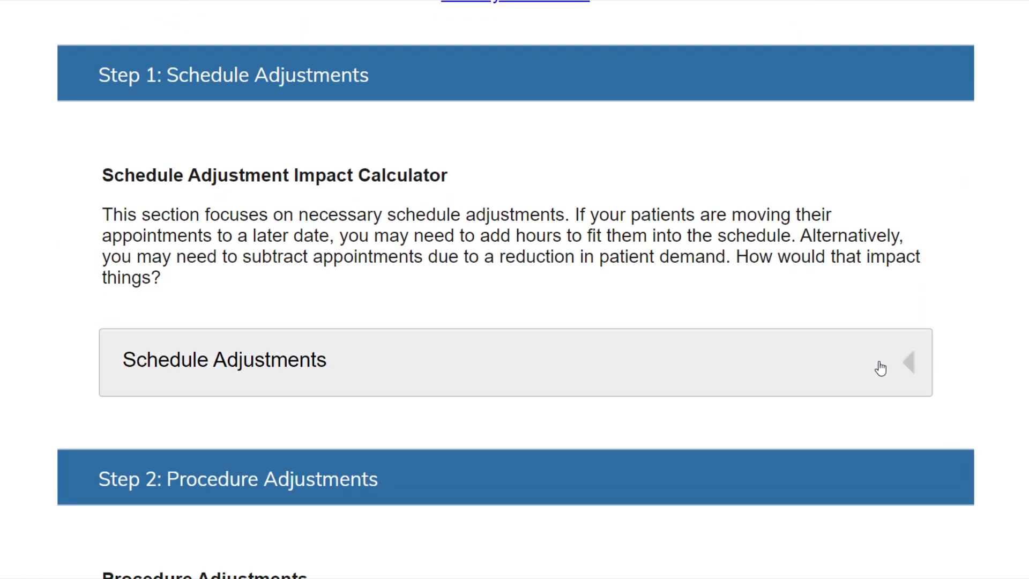
Expand the Schedule Adjustments section and review the previous schedule assessment down to the Weekly Schedule Worksheet.
{"action": "left_click", "coordinate": [880, 363]}
{"action": "scroll", "coordinate": [515, 289], "scroll_direction": "down", "scroll_amount": 3}
{"action": "scroll", "coordinate": [515, 289], "scroll_direction": "down", "scroll_amount": 10}
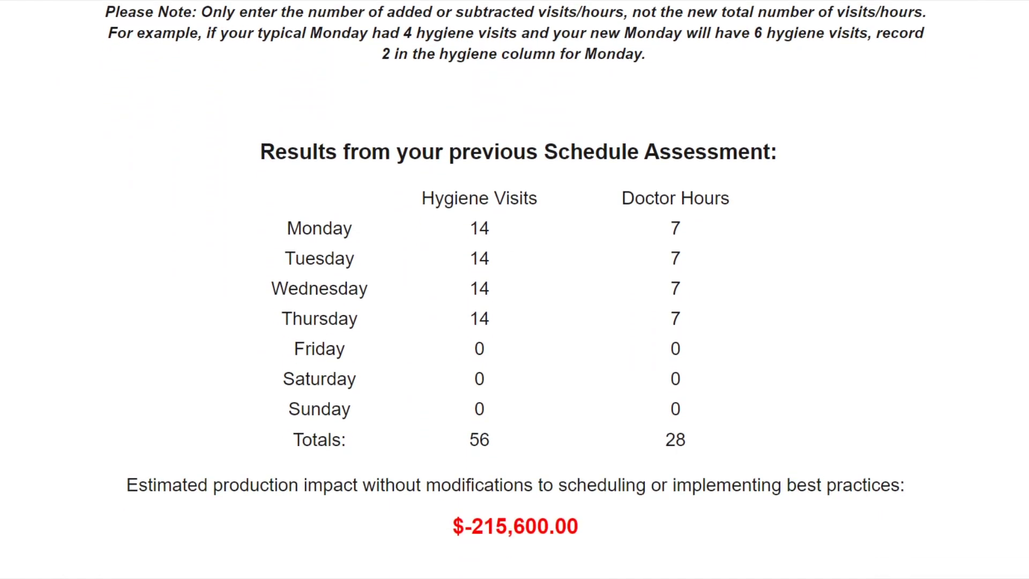
{"action": "scroll", "coordinate": [514, 289], "scroll_direction": "down", "scroll_amount": 8}
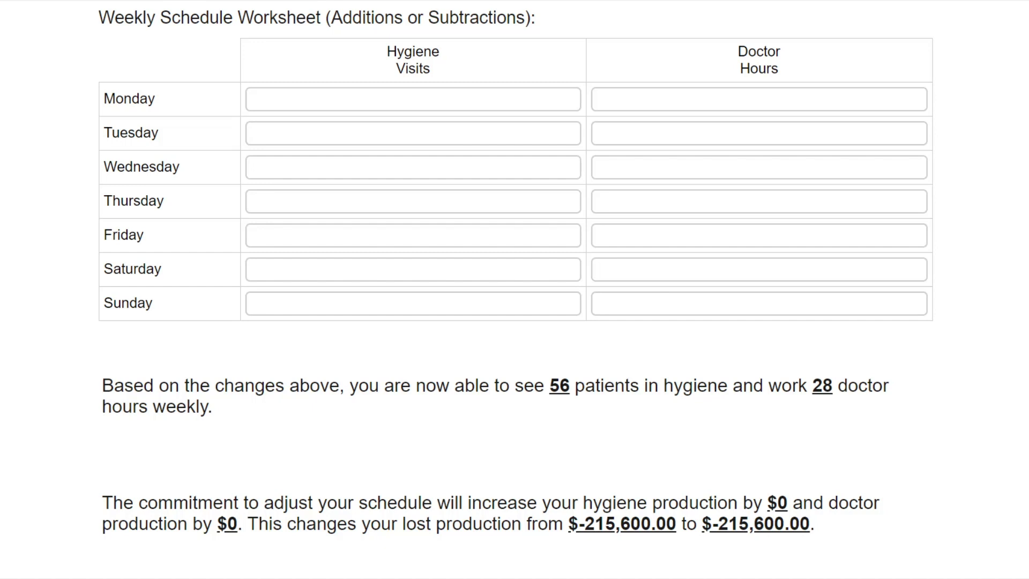
Add 14 hygiene visits and 7 doctor hours for Friday in the Weekly Schedule Worksheet, and check the estimated production impact.
{"action": "left_click", "coordinate": [411, 239]}
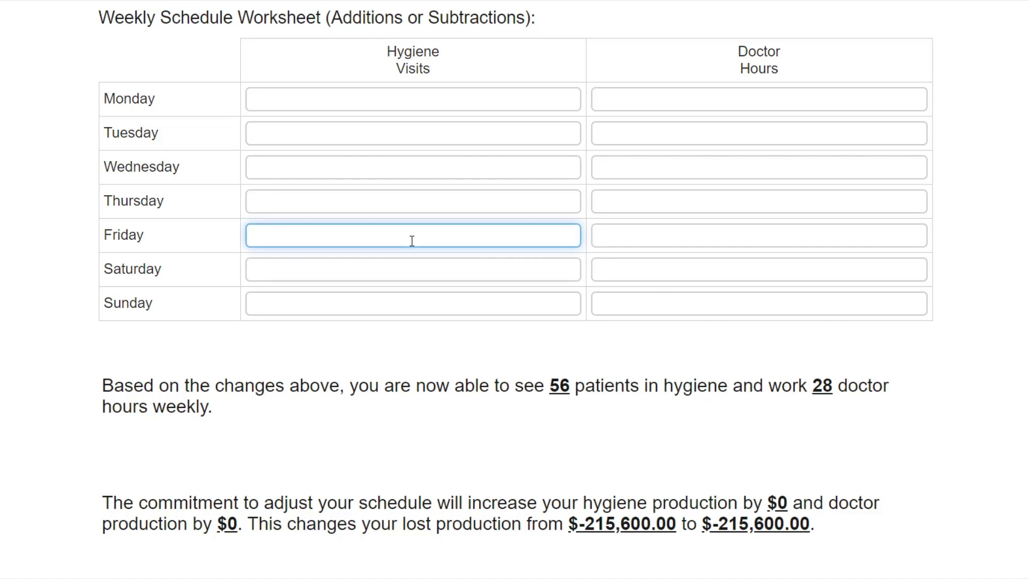
{"action": "type", "text": "14"}
{"action": "key", "text": "Tab"}
{"action": "type", "text": "6"}
{"action": "key", "text": "BackSpace"}
{"action": "type", "text": "7"}
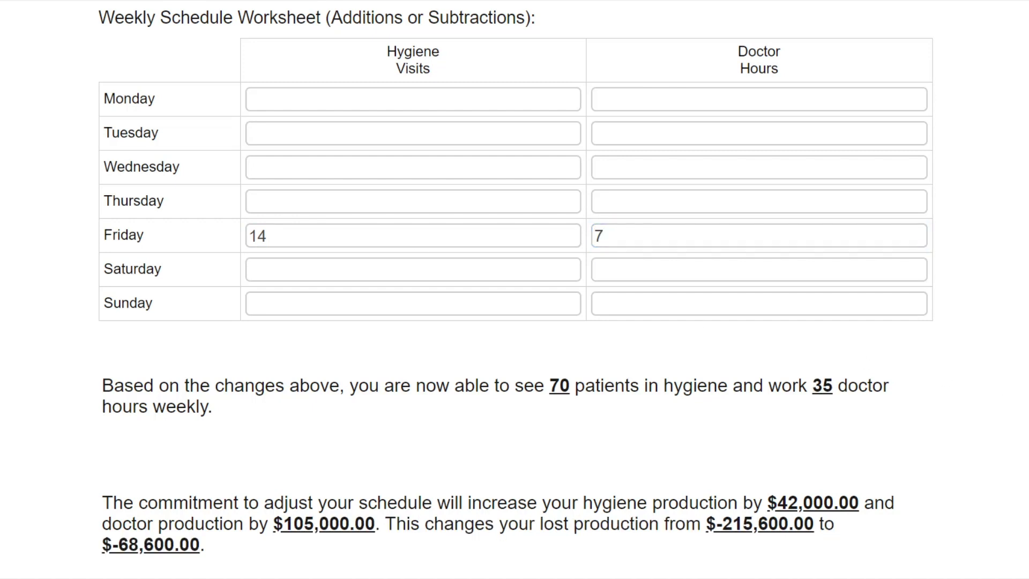
{"action": "scroll", "coordinate": [515, 289], "scroll_direction": "down", "scroll_amount": 3}
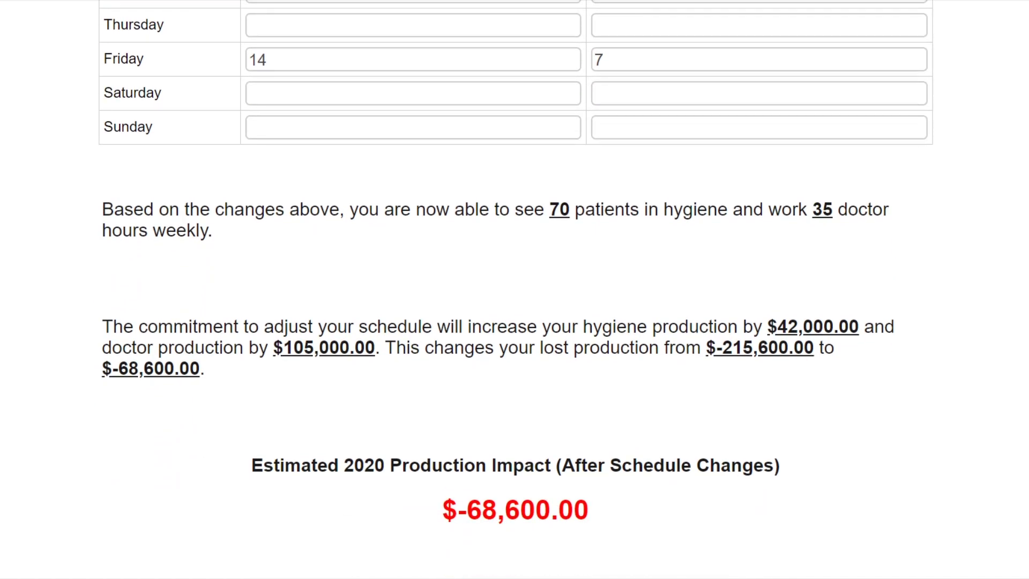
{"action": "scroll", "coordinate": [515, 289], "scroll_direction": "up", "scroll_amount": 4}
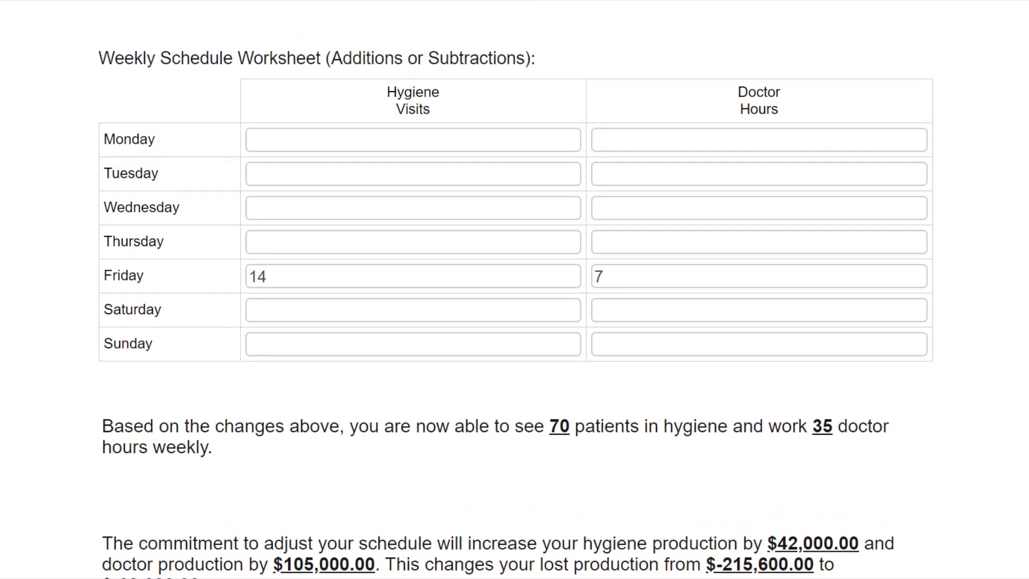
{"action": "scroll", "coordinate": [514, 289], "scroll_direction": "down", "scroll_amount": 1}
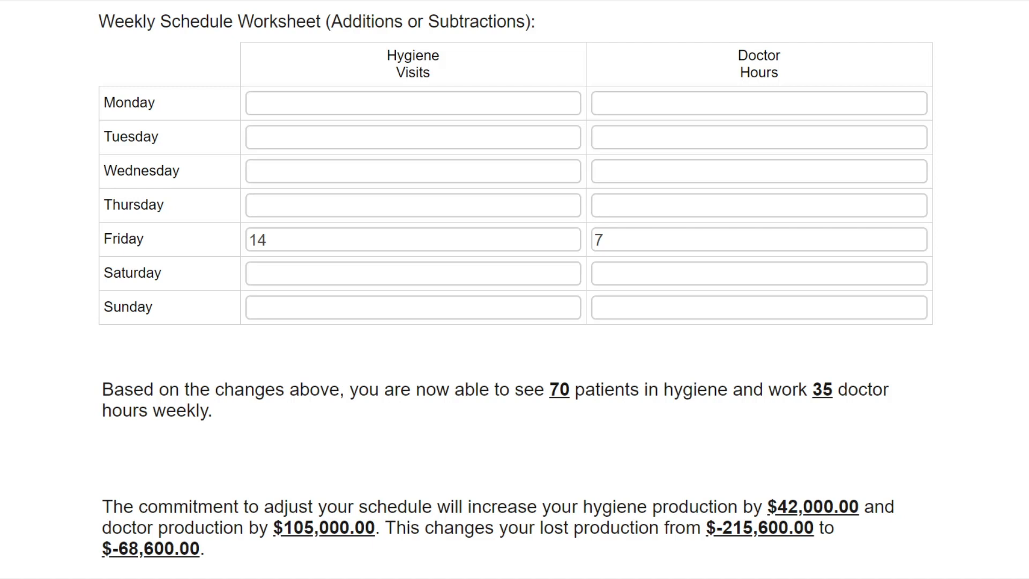
Try subtracting 7 hygiene visits on Monday in the Weekly Schedule Worksheet, and clear that entry.
{"action": "left_click", "coordinate": [487, 102]}
{"action": "type", "text": "-7"}
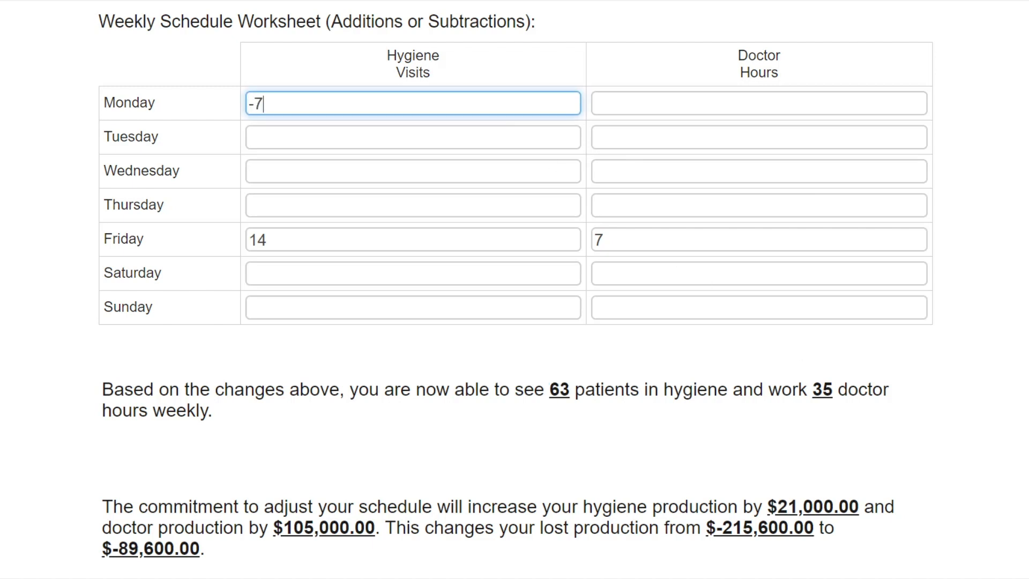
{"action": "key", "text": "Tab"}
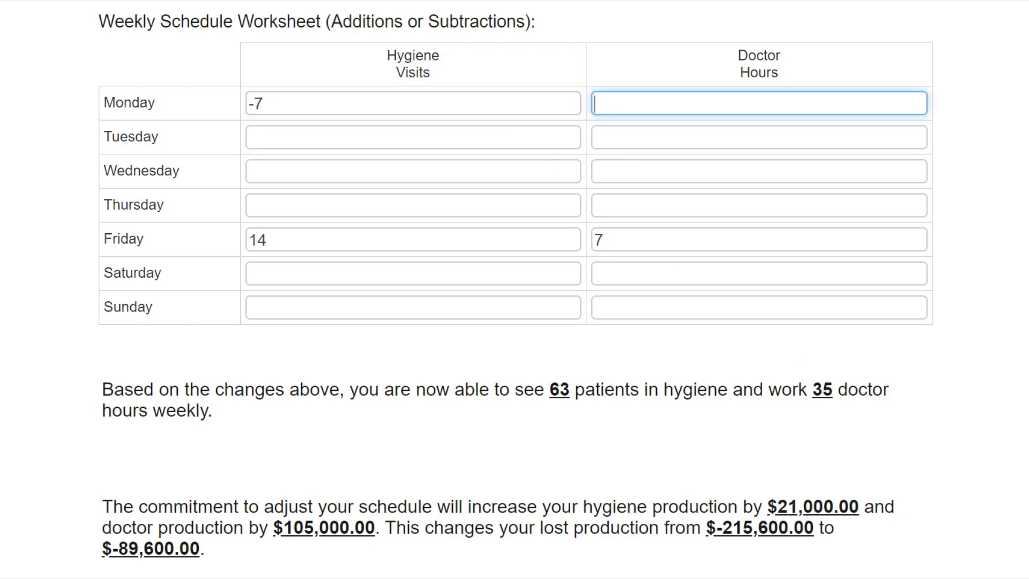
{"action": "left_click_drag", "start_coordinate": [275, 103], "coordinate": [234, 102]}
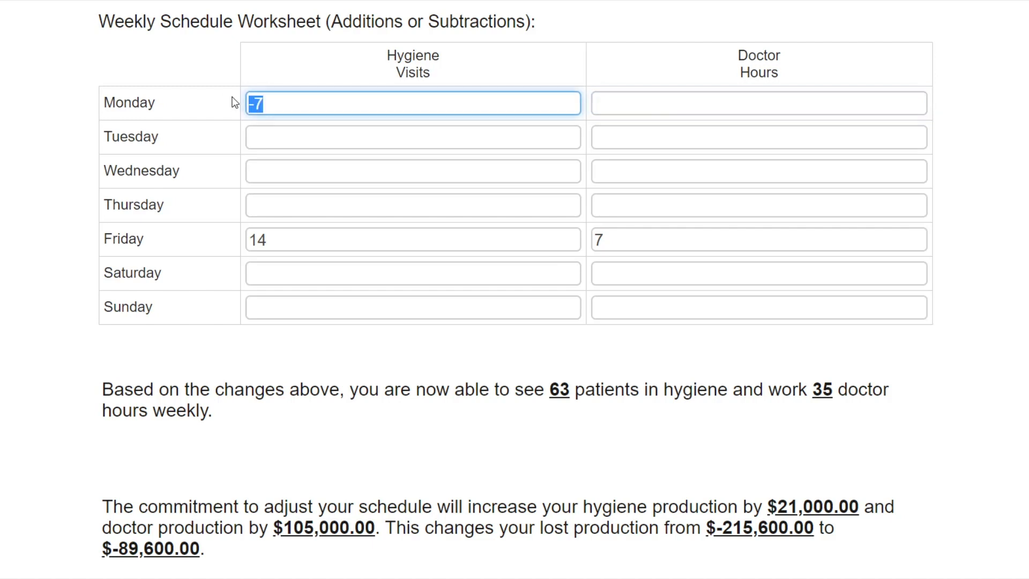
{"action": "key", "text": "BackSpace"}
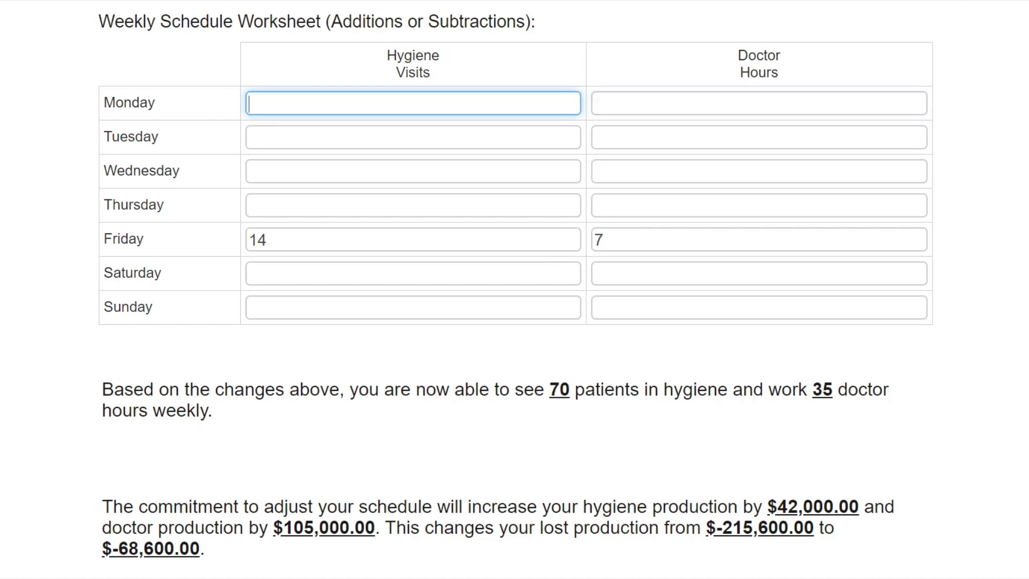
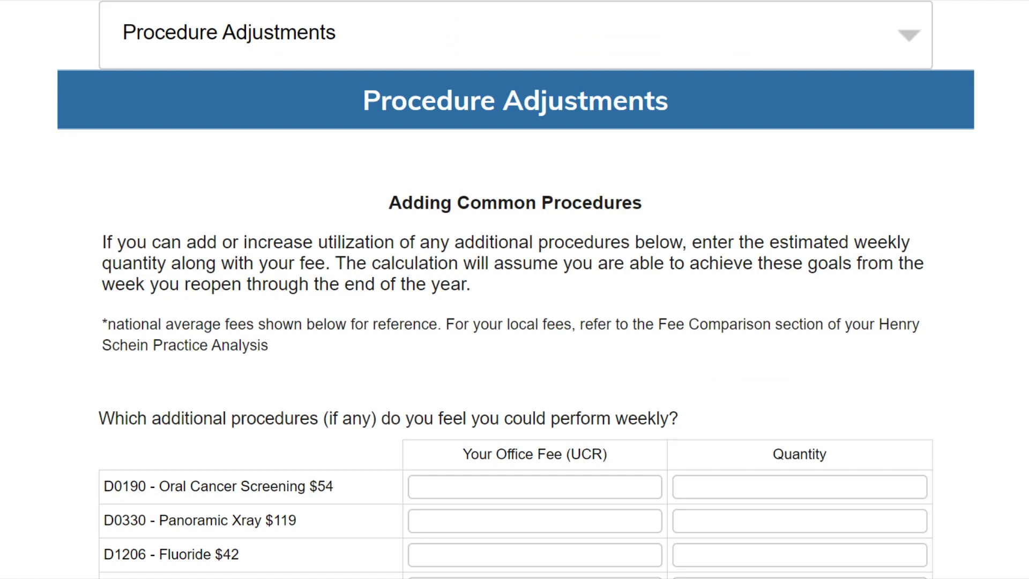
Enter a weekly quantity of 5 and an office fee of 119 for the D0330 Panoramic Xray procedure.
{"action": "scroll", "coordinate": [515, 289], "scroll_direction": "down", "scroll_amount": 4}
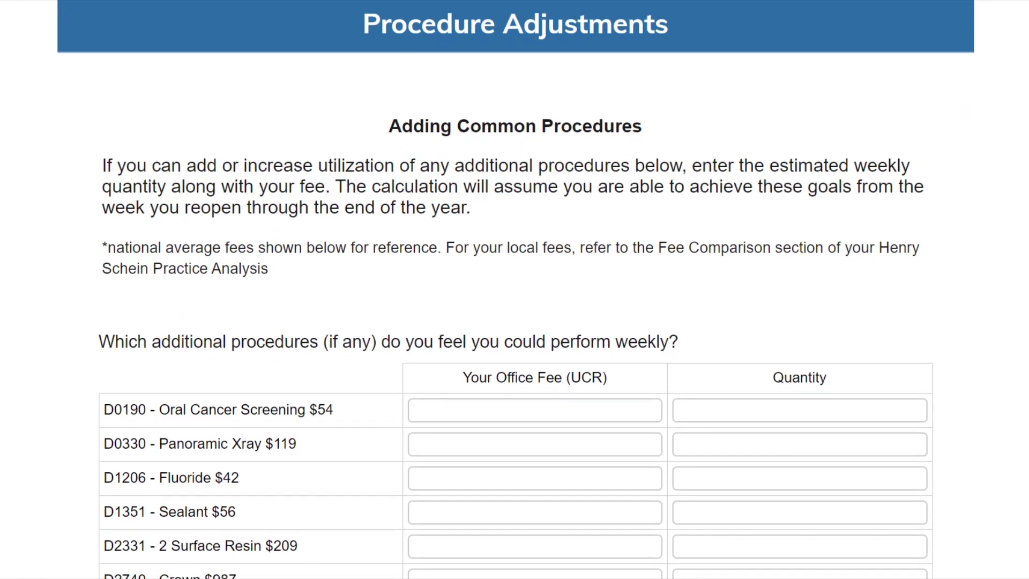
{"action": "scroll", "coordinate": [515, 289], "scroll_direction": "down", "scroll_amount": 3}
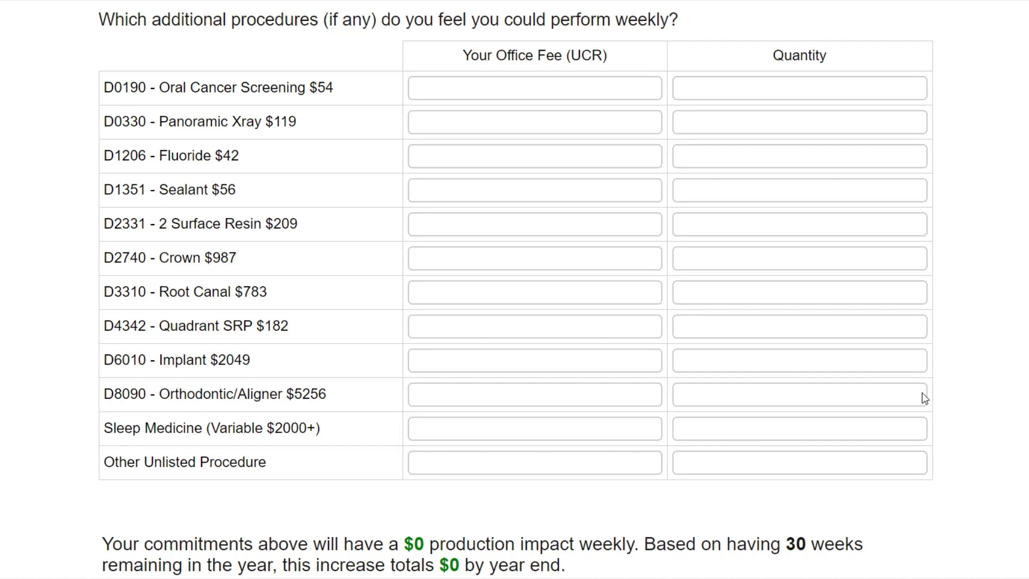
{"action": "left_click", "coordinate": [759, 123]}
{"action": "type", "text": "5"}
{"action": "left_click", "coordinate": [583, 122]}
{"action": "type", "text": "11"}
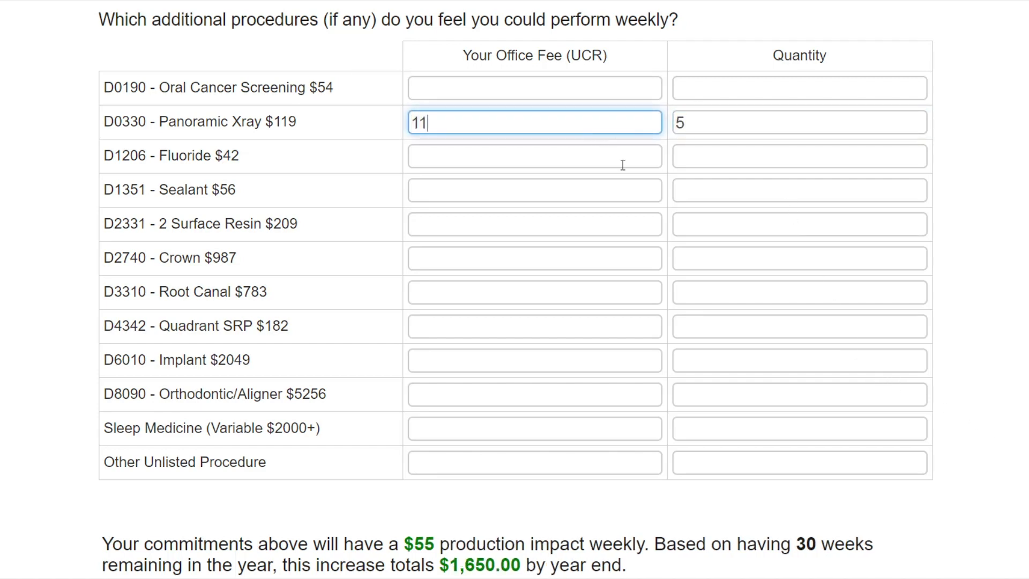
{"action": "type", "text": "9"}
{"action": "left_click", "coordinate": [994, 218]}
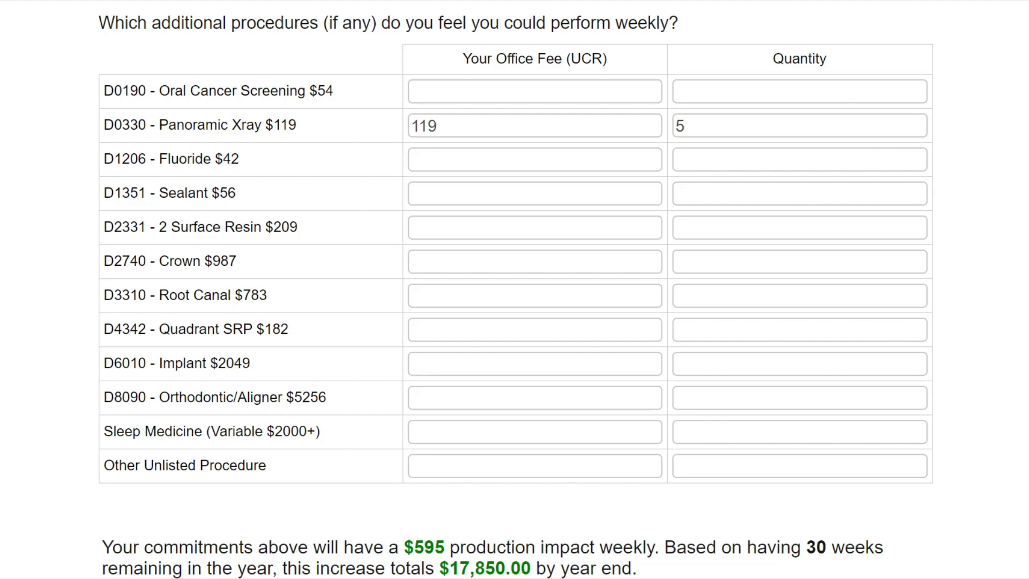
Expand the Recovery Solutions section and read its instructions on priority levels and implementation methods.
{"action": "scroll", "coordinate": [514, 289], "scroll_direction": "down", "scroll_amount": 7}
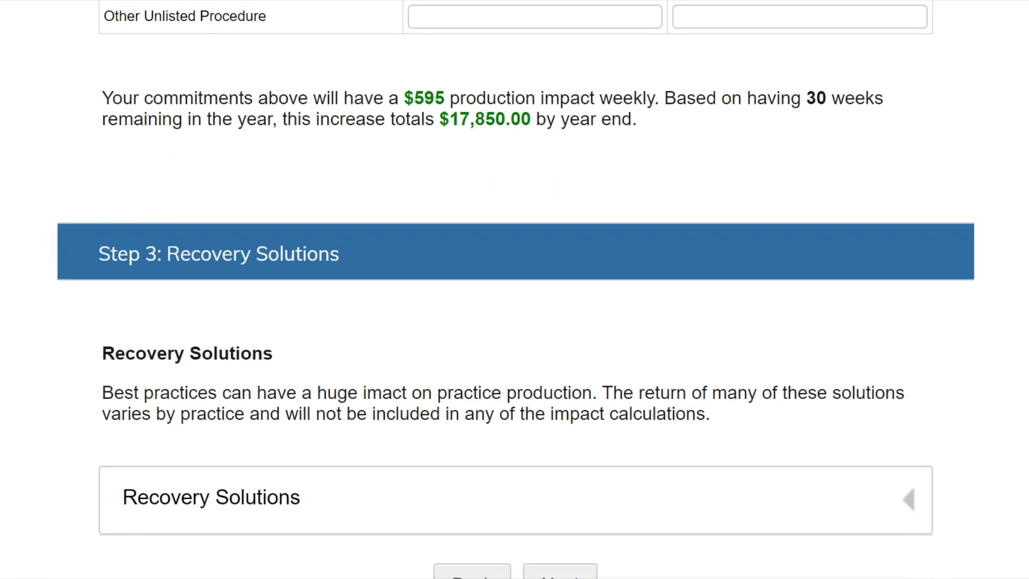
{"action": "left_click", "coordinate": [912, 503]}
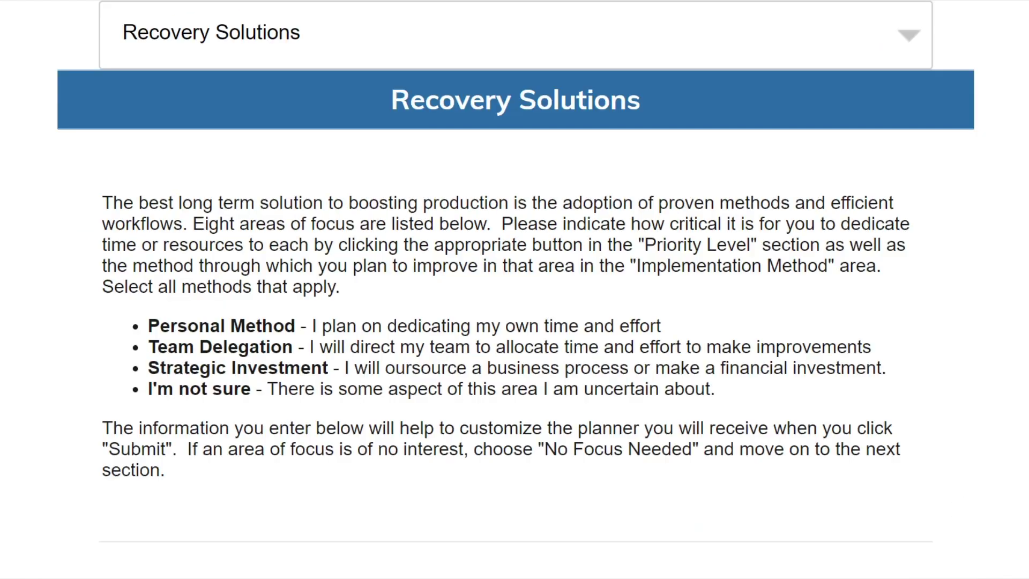
{"action": "scroll", "coordinate": [514, 290], "scroll_direction": "down", "scroll_amount": 2}
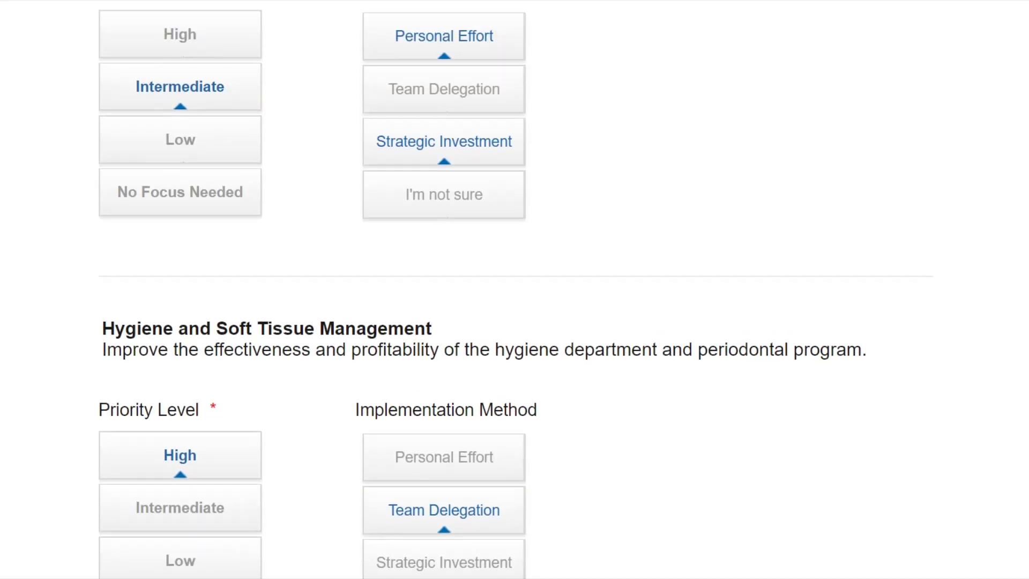
Try the High and Intermediate priority levels for the Patient Engagement focus area, and set its priority to Low.
{"action": "scroll", "coordinate": [515, 289], "scroll_direction": "up", "scroll_amount": 8}
{"action": "scroll", "coordinate": [515, 290], "scroll_direction": "up", "scroll_amount": 12}
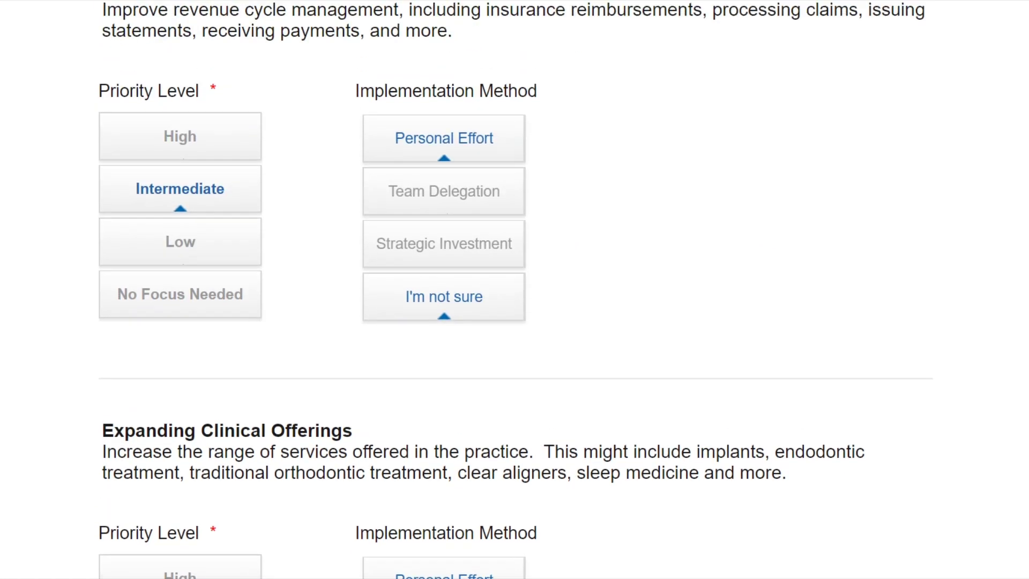
{"action": "scroll", "coordinate": [514, 289], "scroll_direction": "up", "scroll_amount": 12}
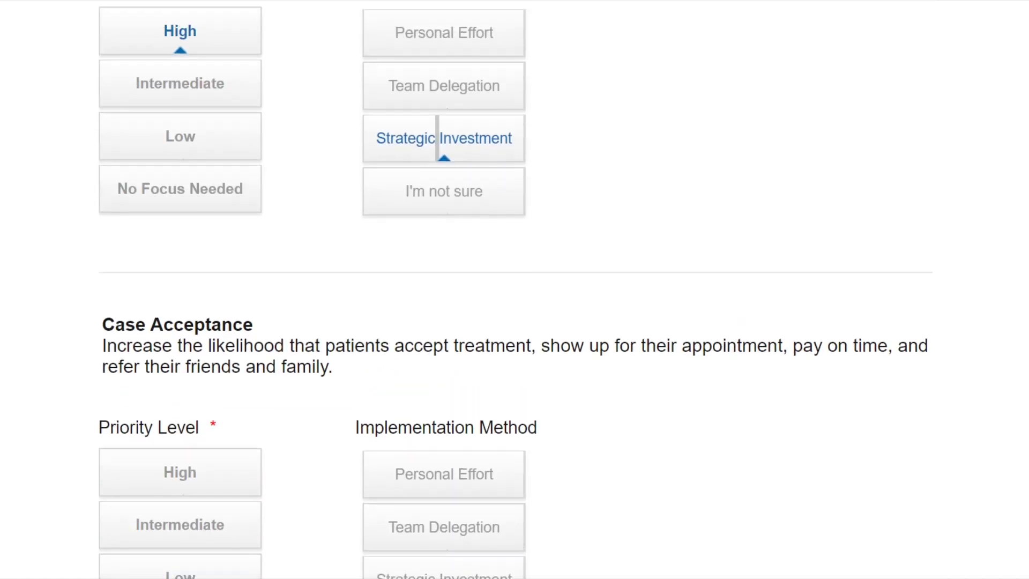
{"action": "scroll", "coordinate": [514, 289], "scroll_direction": "up", "scroll_amount": 12}
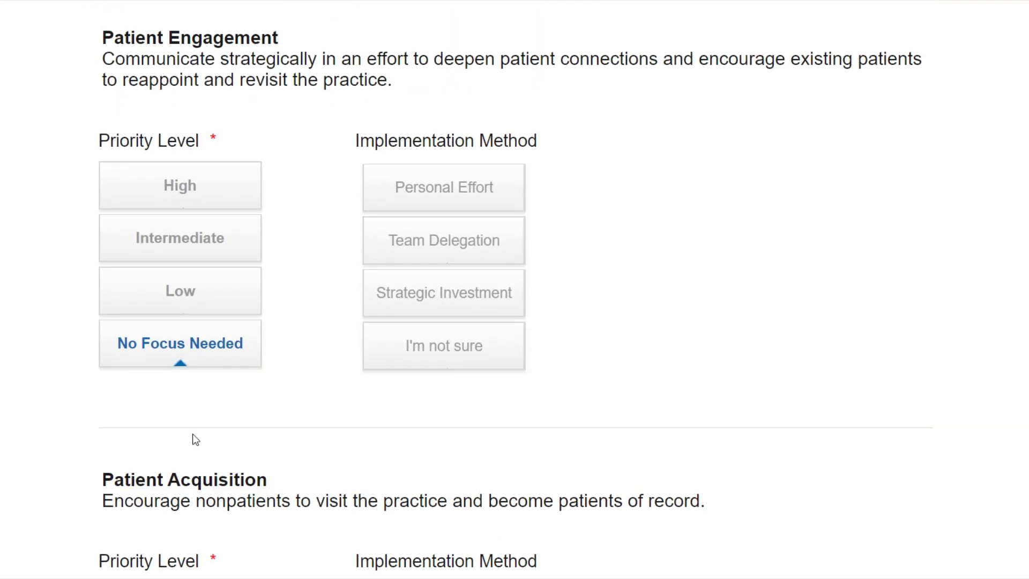
{"action": "left_click", "coordinate": [178, 198]}
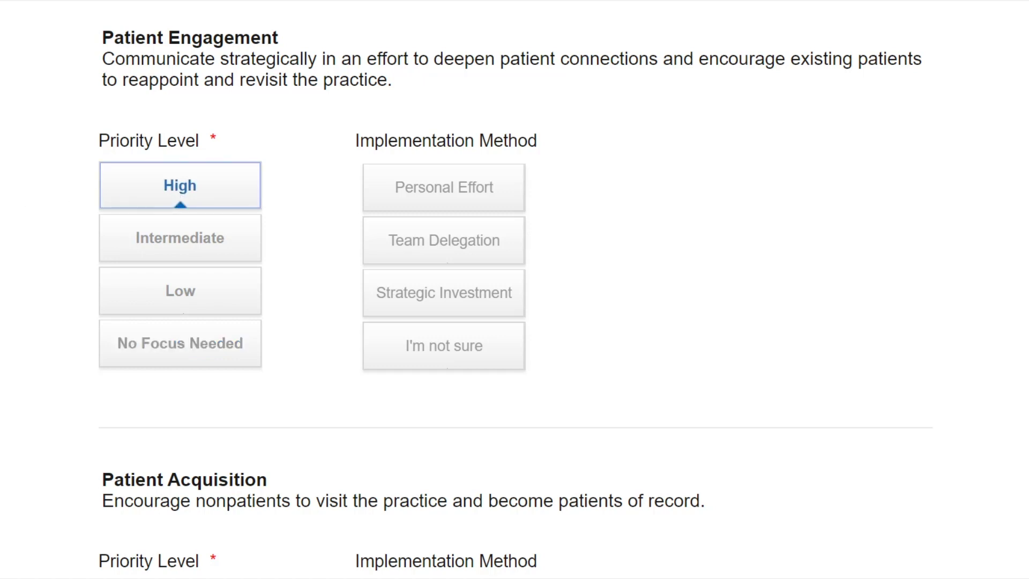
{"action": "left_click", "coordinate": [112, 240]}
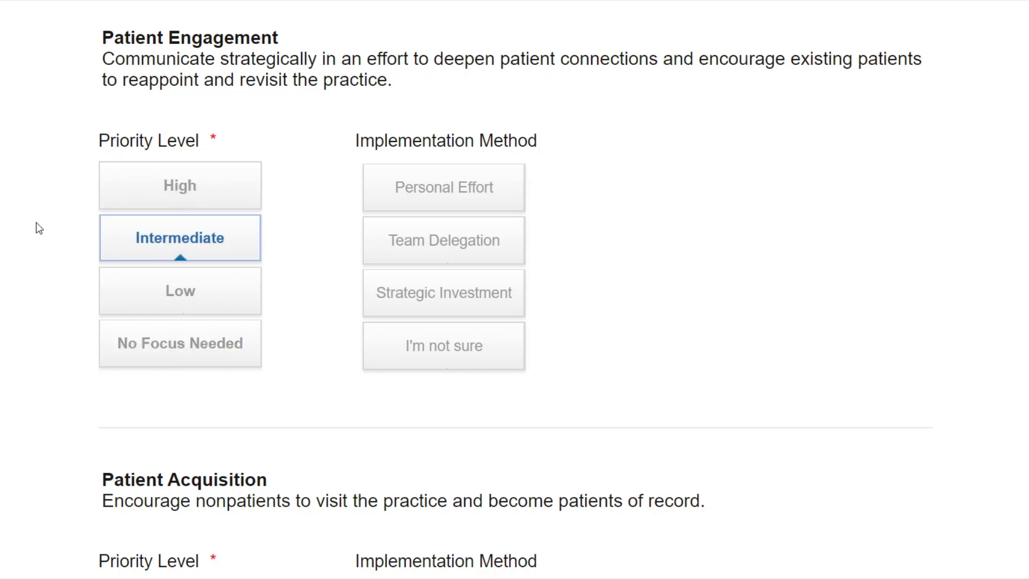
{"action": "left_click", "coordinate": [111, 299]}
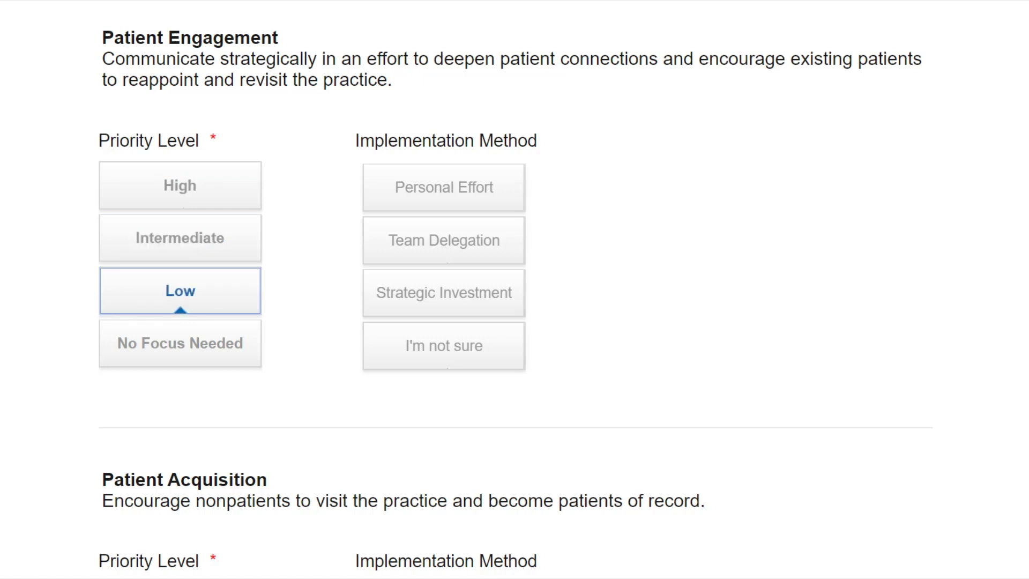
Set the Patient Engagement priority to No Focus Needed and select Personal Effort, Team Delegation, Strategic Investment and I'm not sure as implementation methods.
{"action": "left_click", "coordinate": [137, 353]}
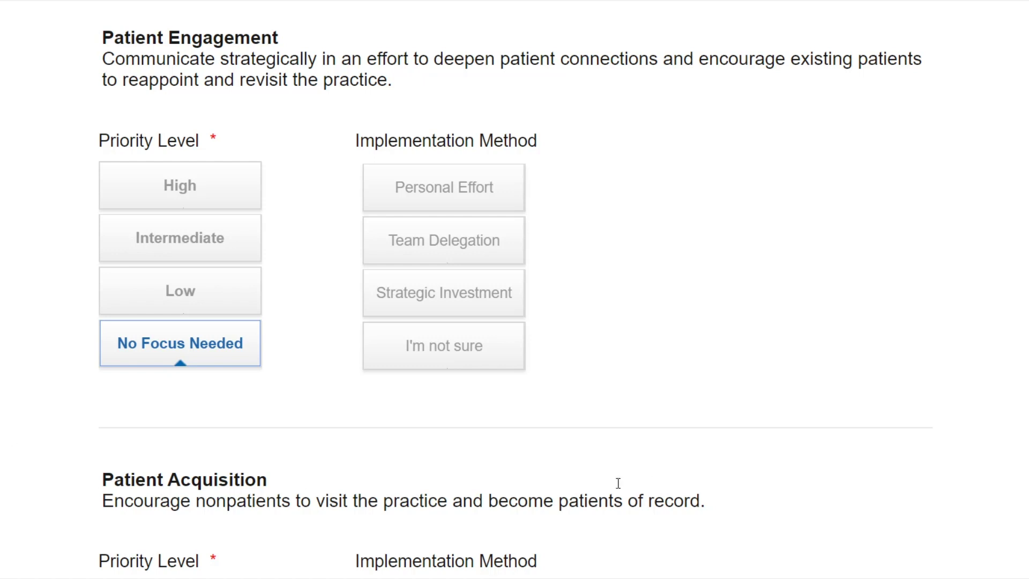
{"action": "left_click", "coordinate": [469, 185]}
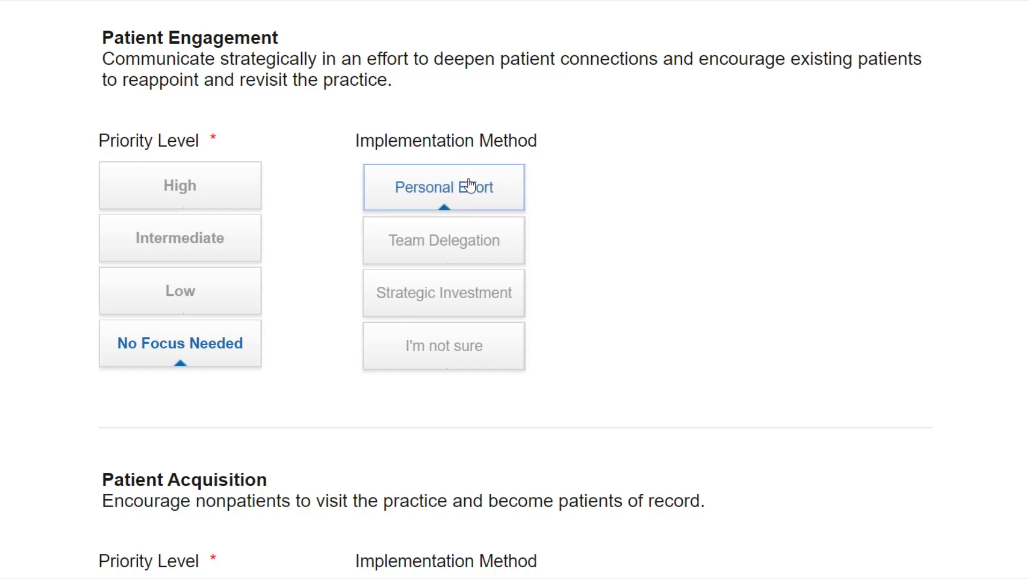
{"action": "left_click", "coordinate": [491, 243]}
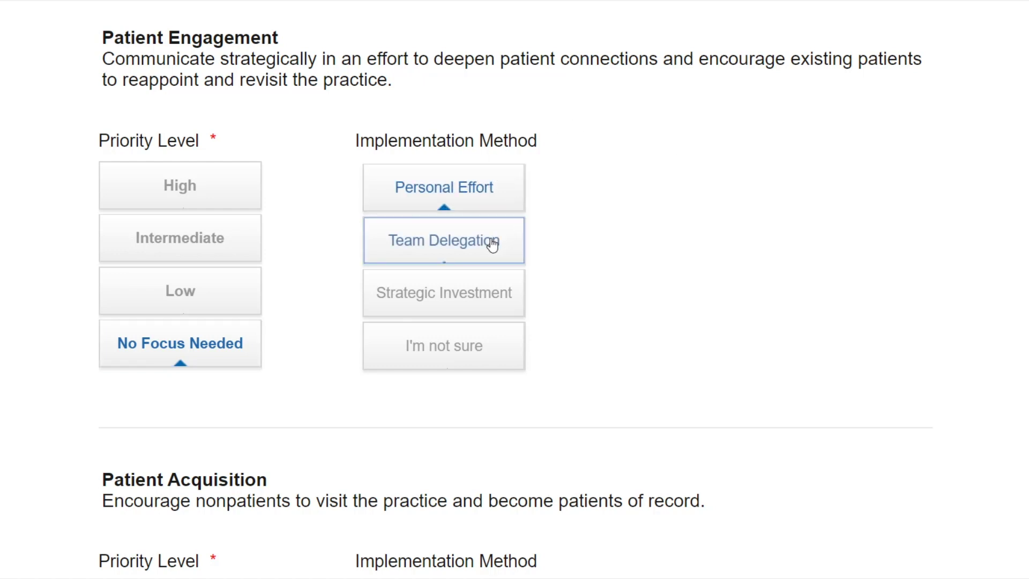
{"action": "left_click", "coordinate": [507, 284]}
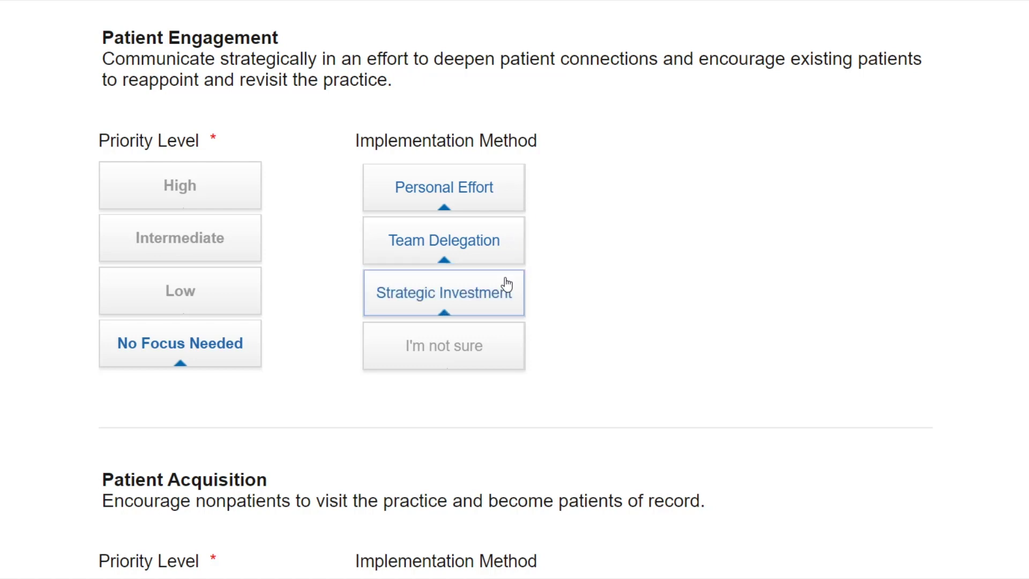
{"action": "left_click", "coordinate": [505, 335]}
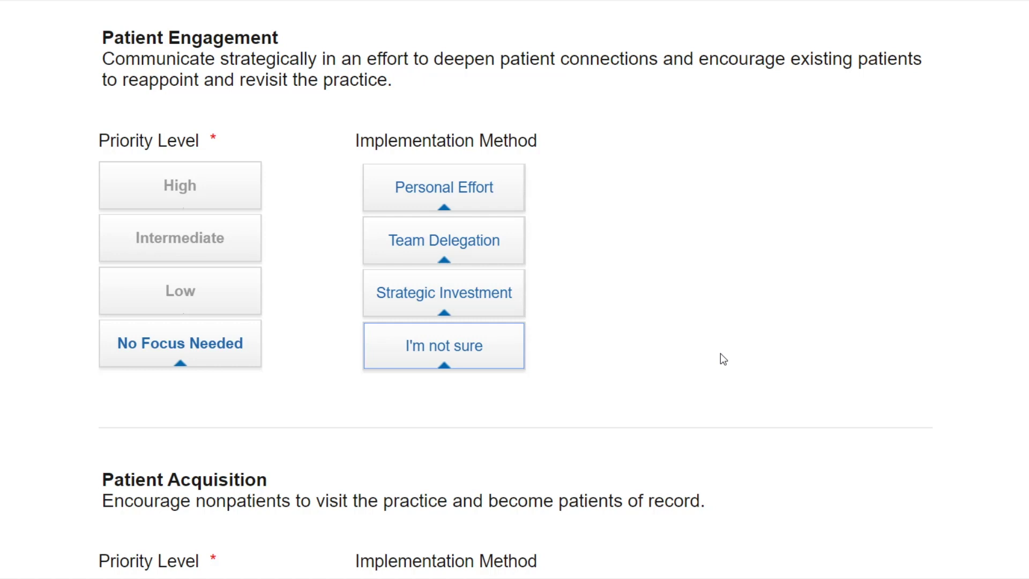
Narrow the Patient Engagement implementation methods to Personal Effort and Strategic Investment only.
{"action": "left_click", "coordinate": [493, 344]}
{"action": "left_click", "coordinate": [486, 310]}
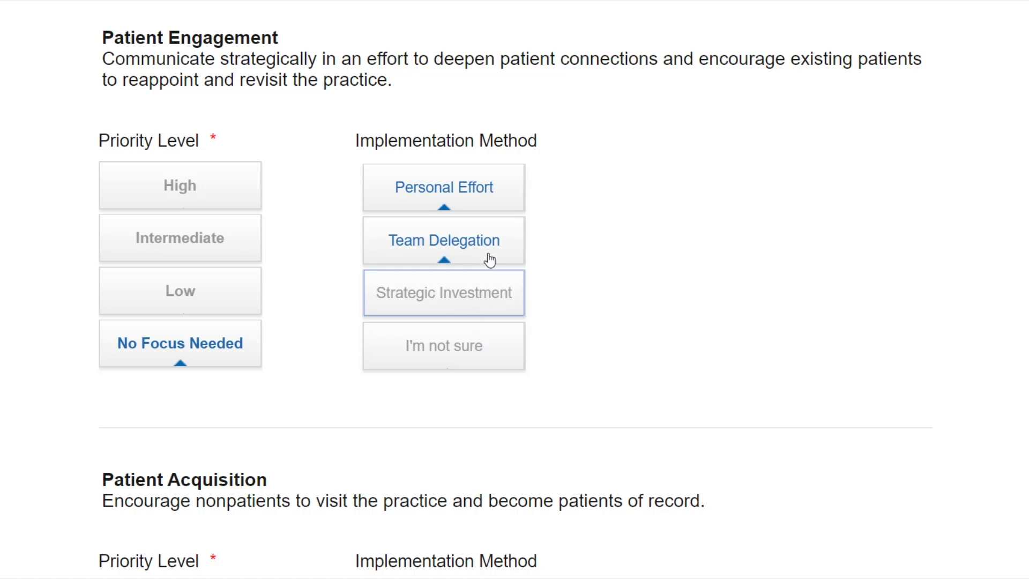
{"action": "left_click", "coordinate": [490, 248]}
{"action": "left_click", "coordinate": [480, 299]}
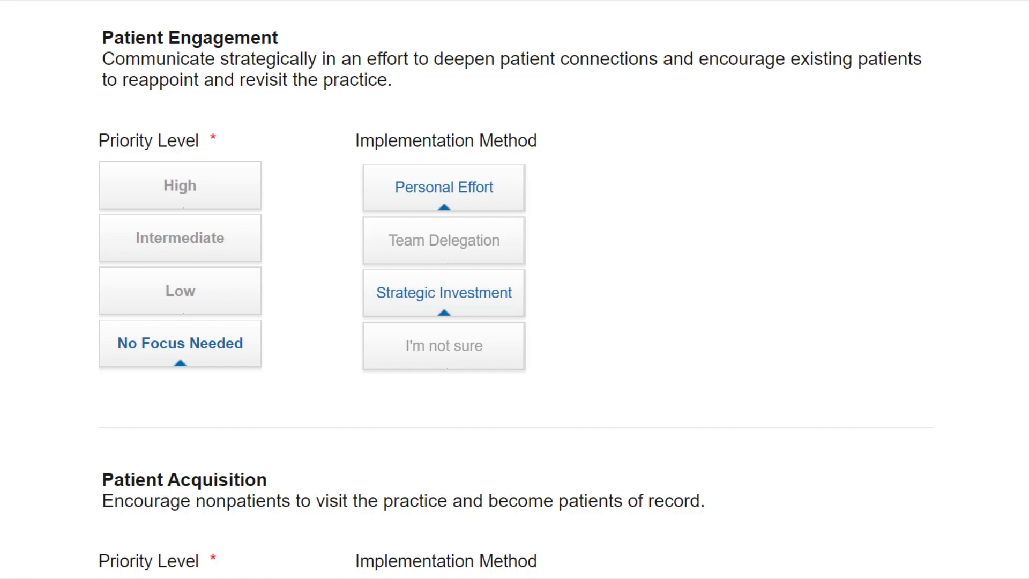
Submit the recovery solution selections and review the results summary's initial estimate, schedule adjustments and procedure adjustments.
{"action": "scroll", "coordinate": [514, 289], "scroll_direction": "down", "scroll_amount": 20}
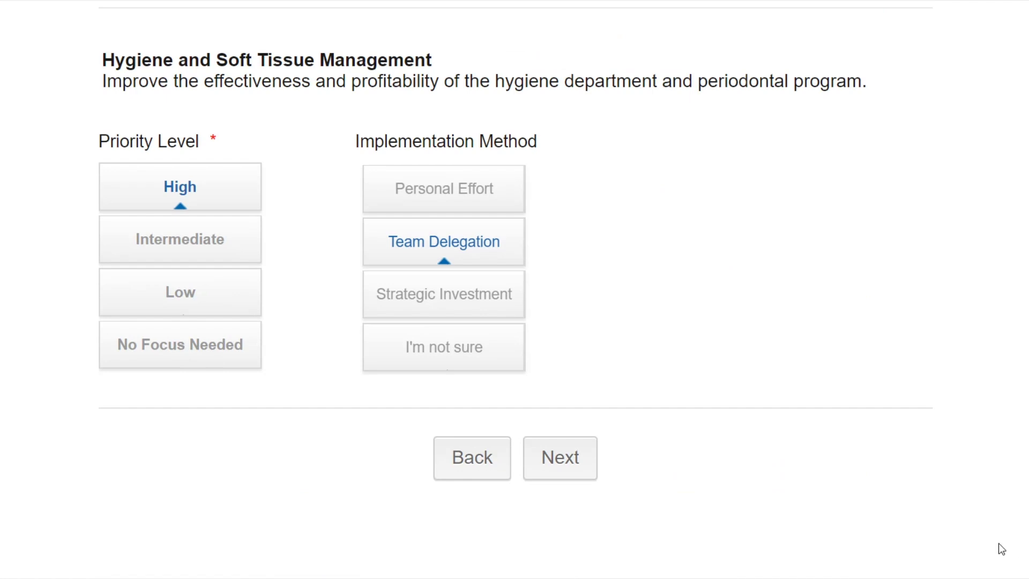
{"action": "left_click", "coordinate": [587, 473]}
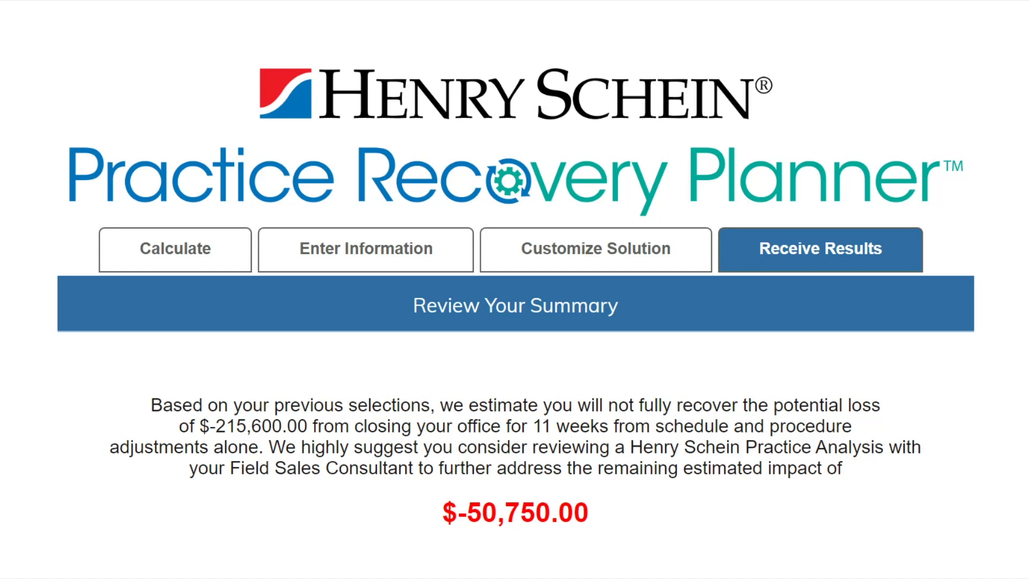
{"action": "scroll", "coordinate": [514, 289], "scroll_direction": "down", "scroll_amount": 7}
{"action": "scroll", "coordinate": [514, 290], "scroll_direction": "down", "scroll_amount": 3}
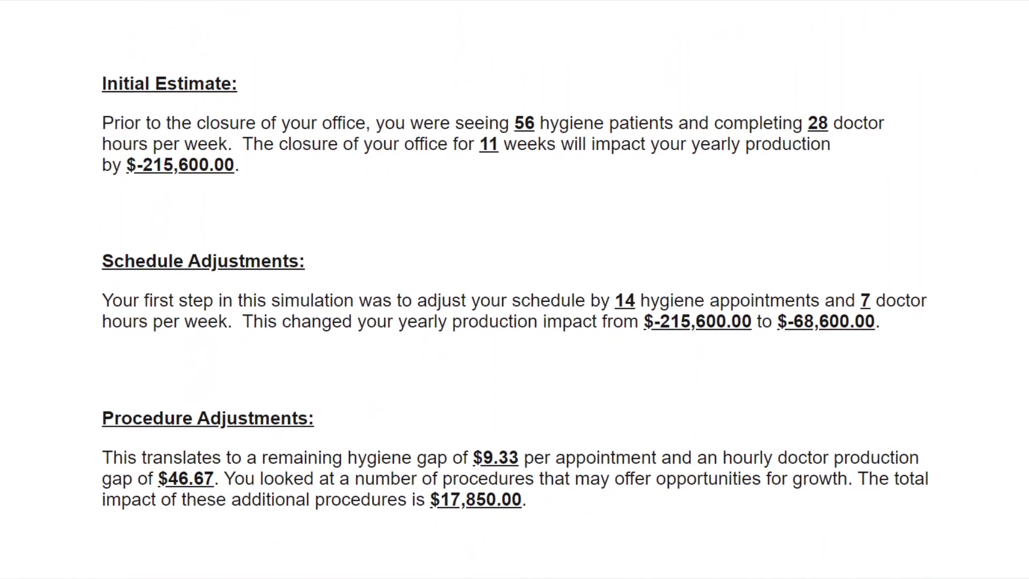